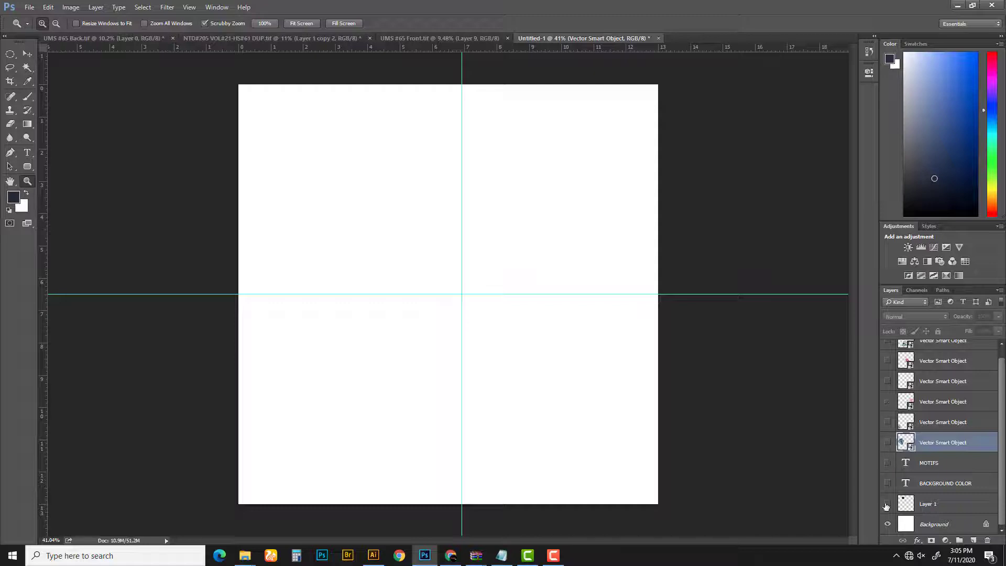
Step: Sample the navy reference circle and fill the Background layer with it
left_click(887, 504)
left_click(888, 484)
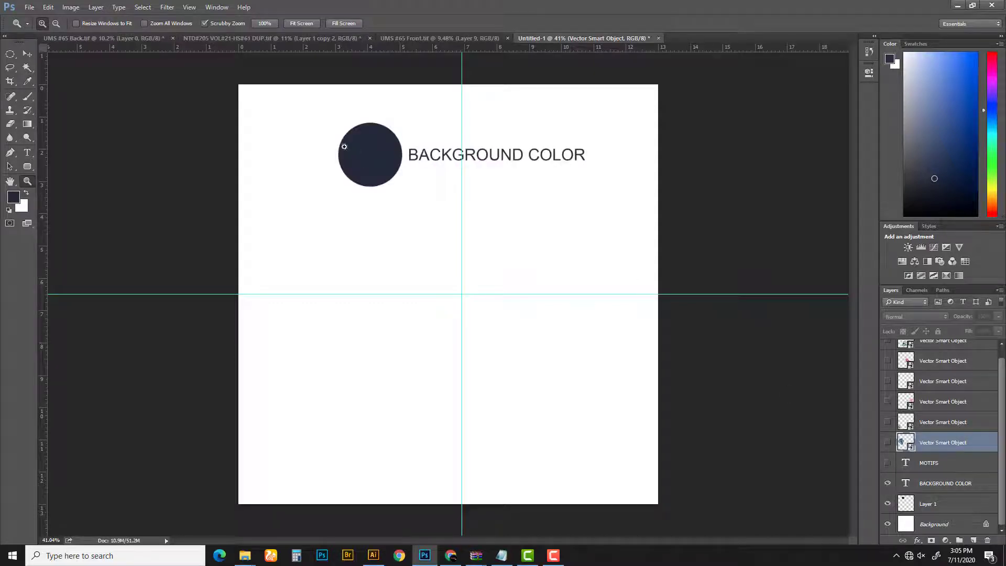
left_click(26, 83)
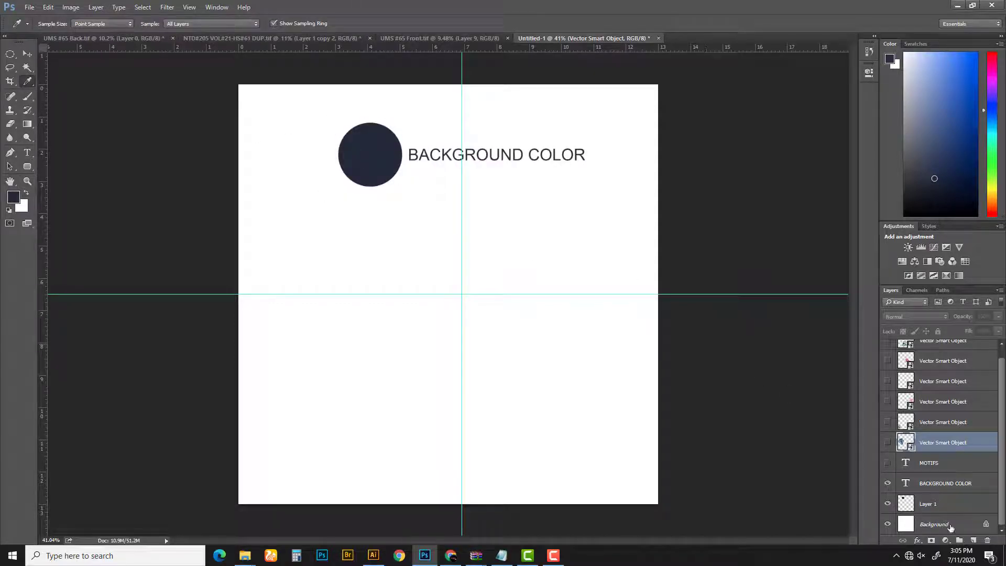
left_click(950, 528)
key("alt+BackSpace")
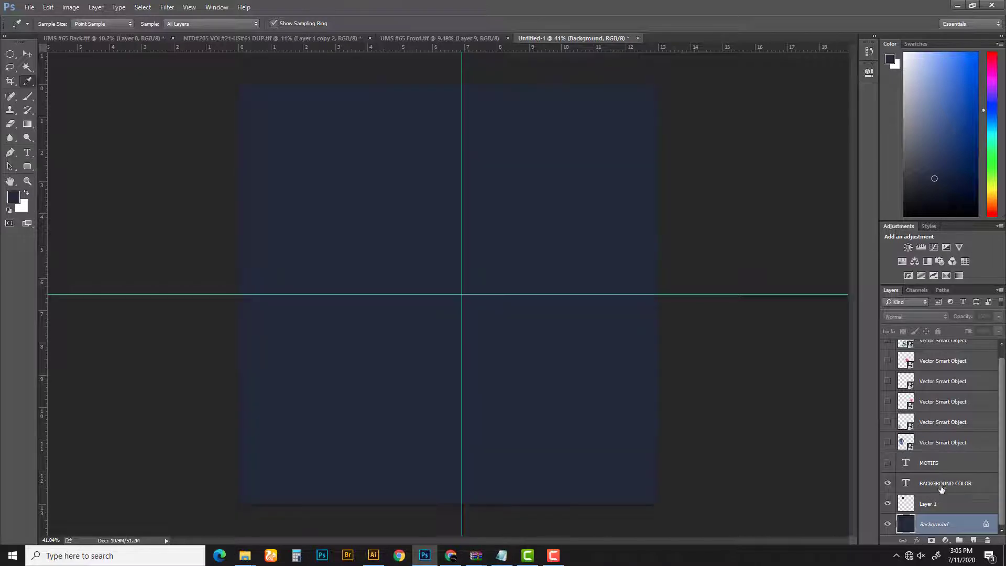
Step: Delete the BACKGROUND COLOR circle and Layer 1 label reference layers
left_click(942, 483)
key("Delete")
key("Delete")
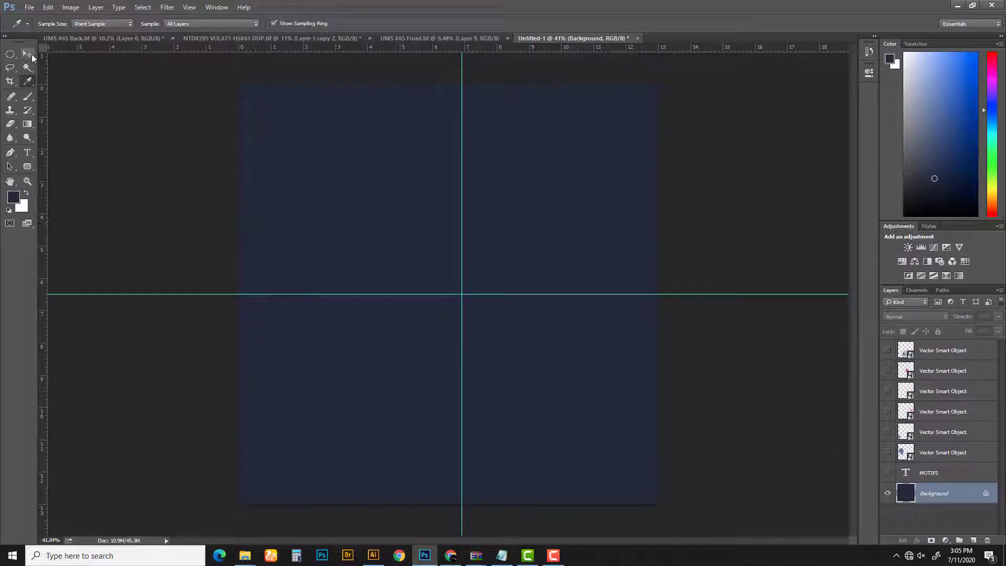
left_click(30, 55)
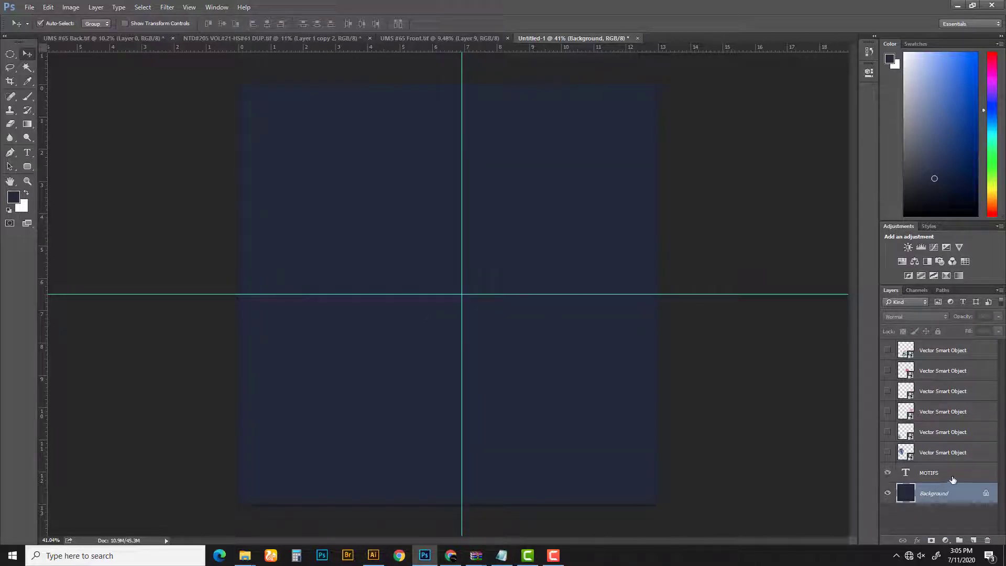
Step: Show the motif layers and rotate the blue monstera into the top-left corner
left_click_drag(891, 458, 888, 350)
left_click_drag(380, 262, 391, 181)
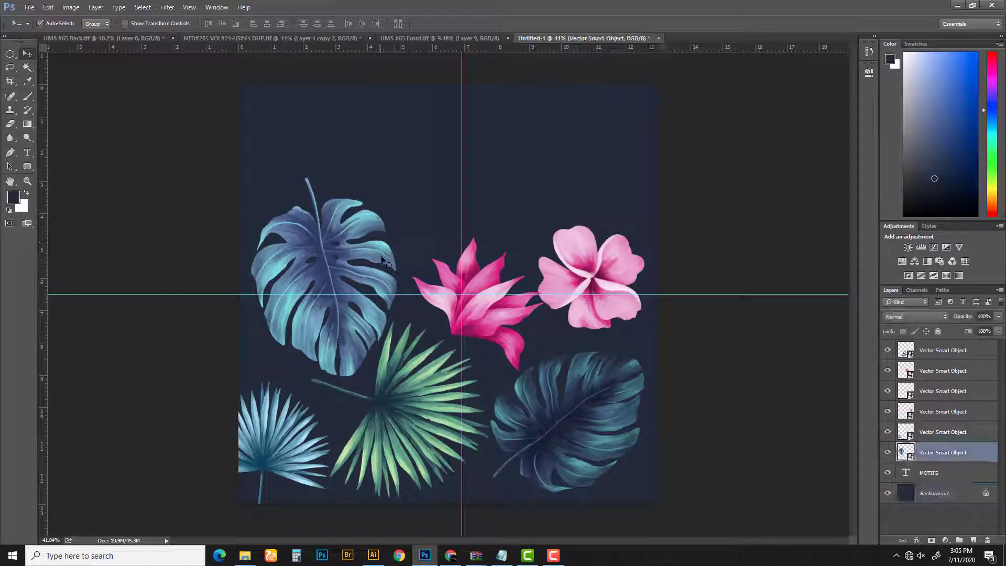
mouse_move(380, 234)
left_mouse_down()
mouse_move(381, 216)
mouse_move(408, 199)
mouse_move(358, 156)
mouse_move(362, 166)
left_mouse_up()
key("ctrl+t")
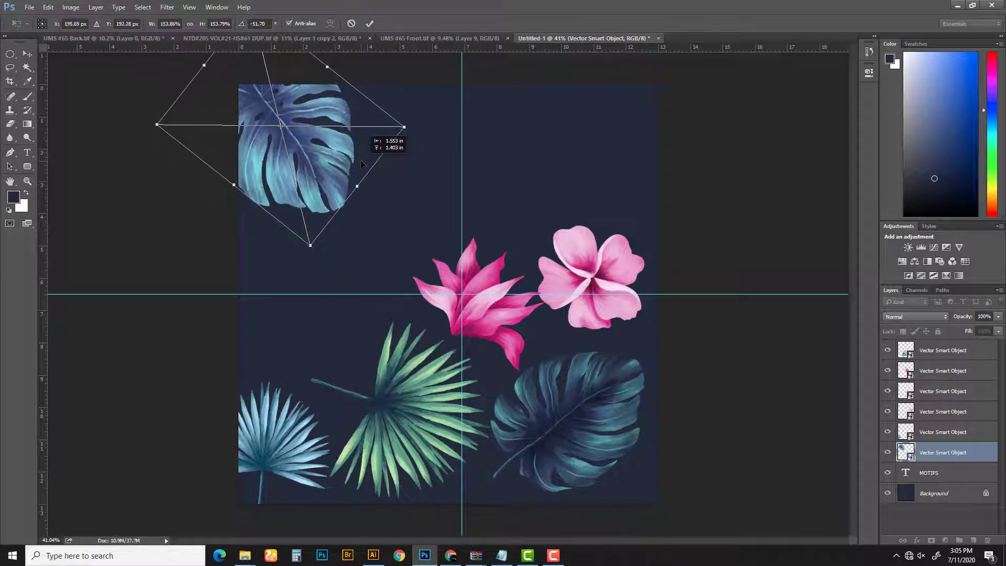
key("Return")
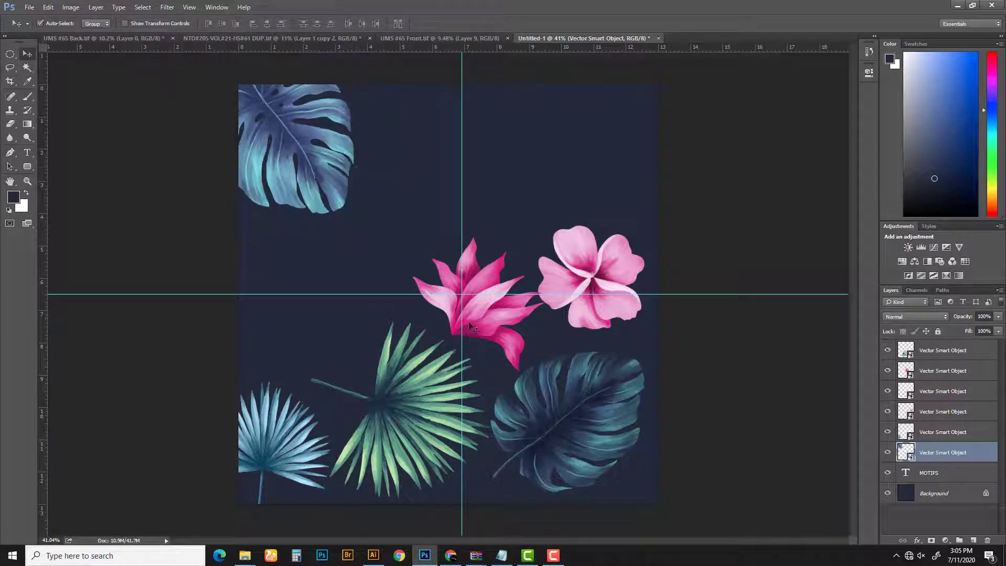
Step: Move the blue fan palm to top-centre and the green palm over the pink flower
left_click(470, 326)
left_click_drag(285, 440, 485, 210)
left_click_drag(394, 402, 456, 283)
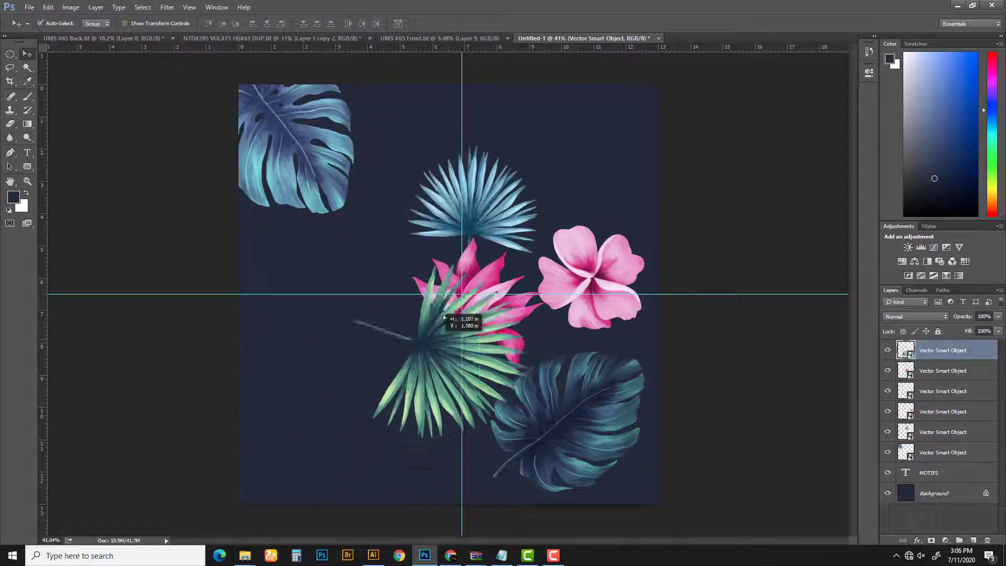
Step: Duplicate the top-left monstera layer
left_click(316, 153)
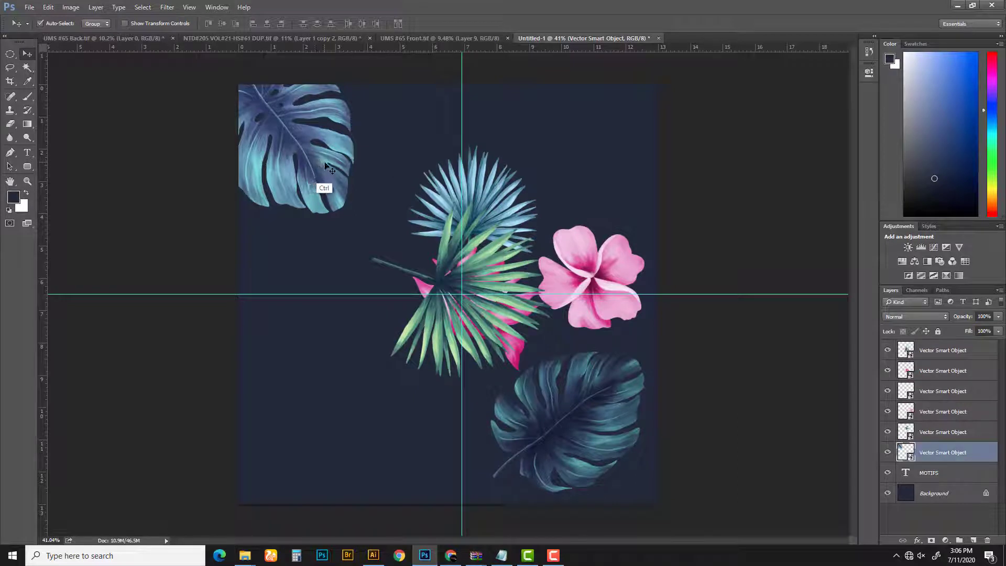
key("ctrl+j")
right_click(15, 58)
Step: After a smart-object error on deleting, rasterize all the motif layers together
left_click(68, 55)
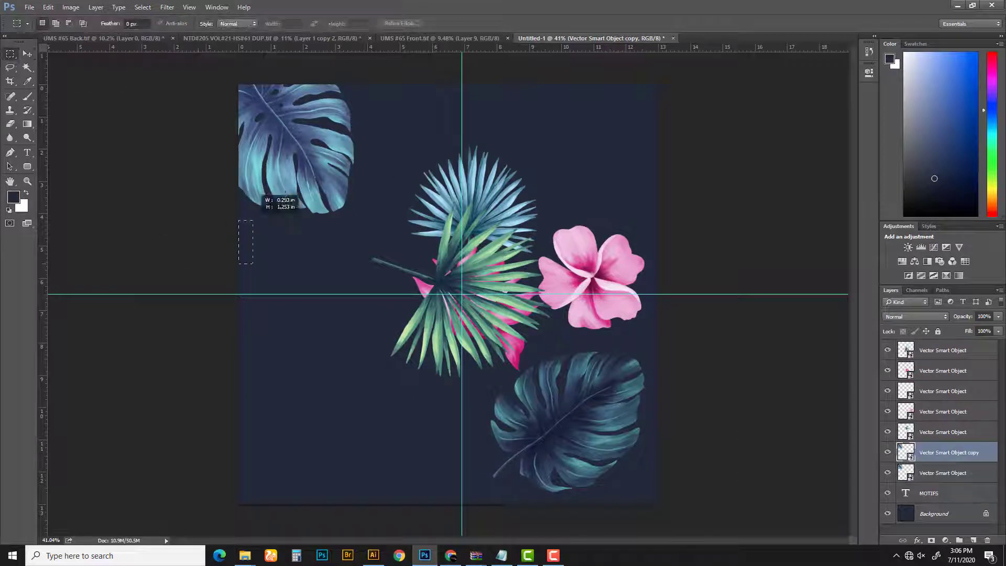
left_click_drag(238, 264, 437, 84)
key("Delete")
key("Return")
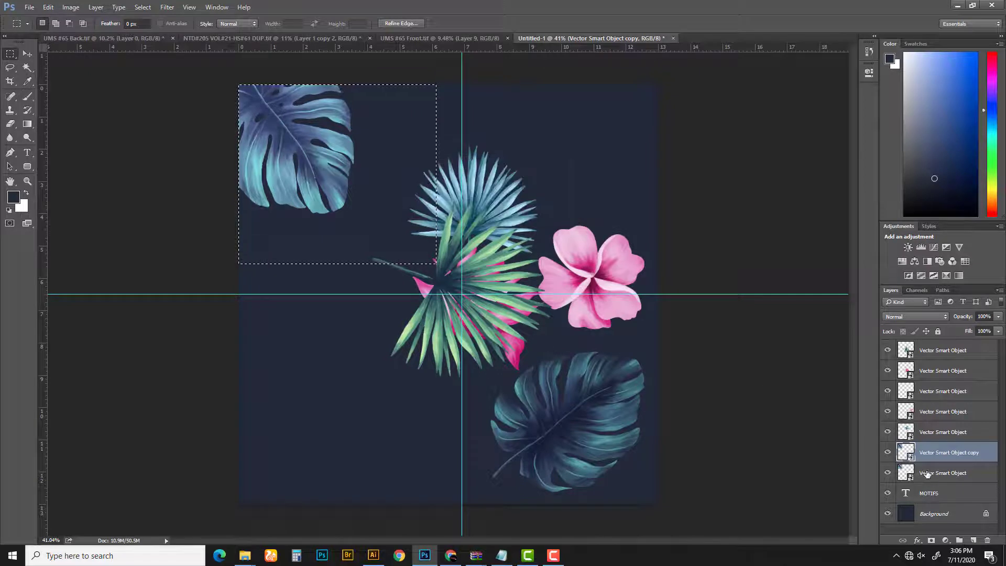
left_click(943, 472)
left_click(922, 350, "shift")
right_click(923, 347)
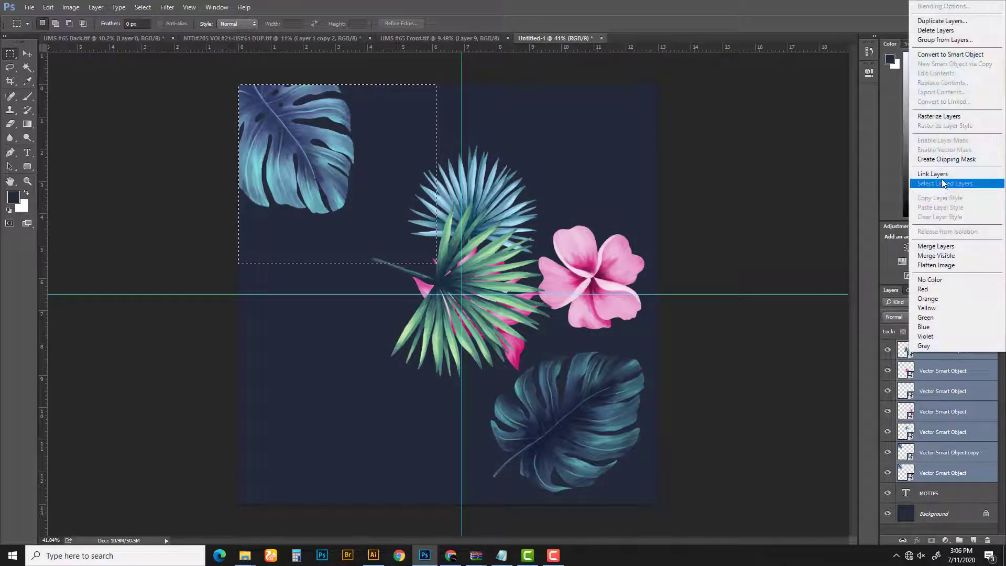
left_click(938, 116)
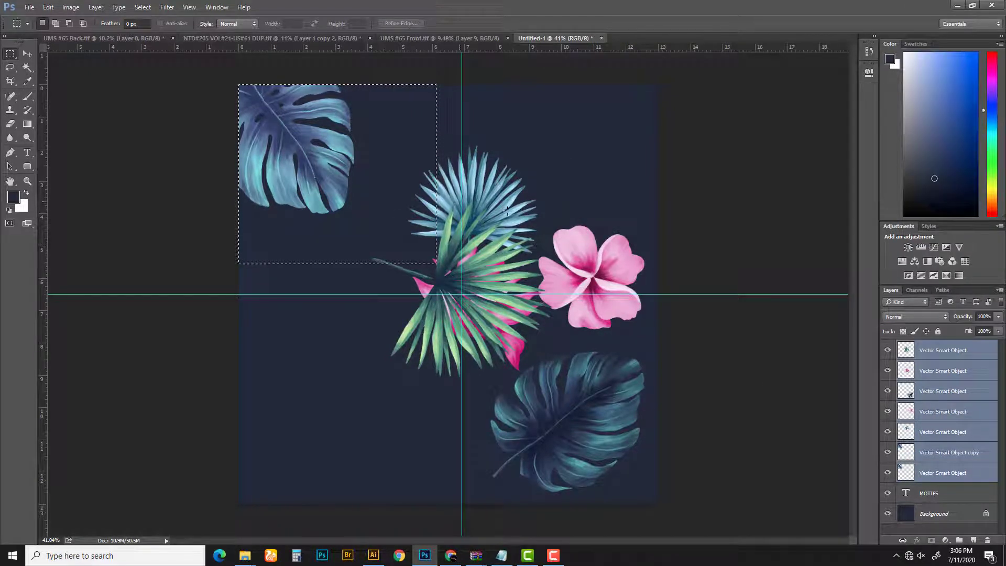
Step: Move the monstera copy down so it wraps onto the bottom-left edge
left_click(939, 452)
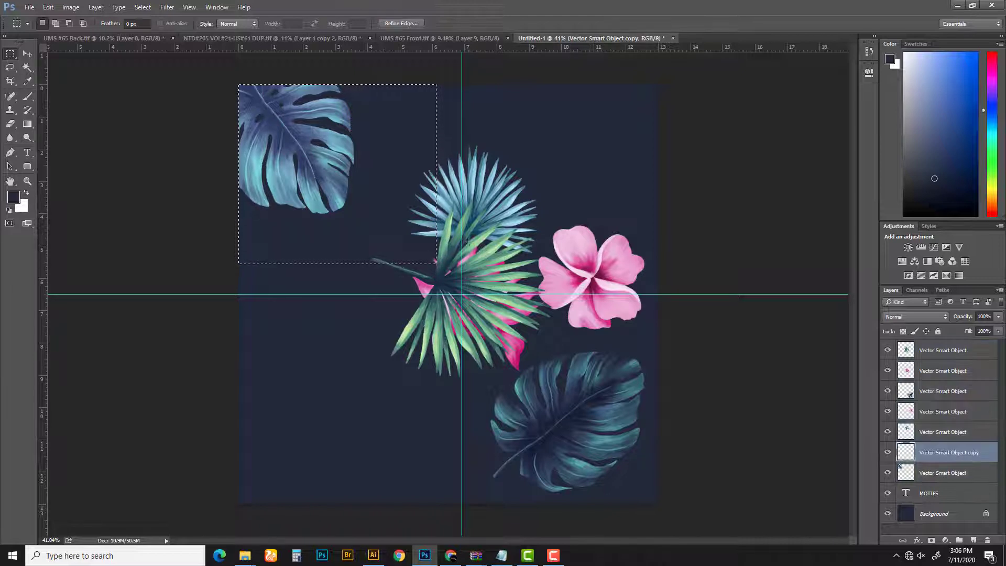
key("ctrl+t")
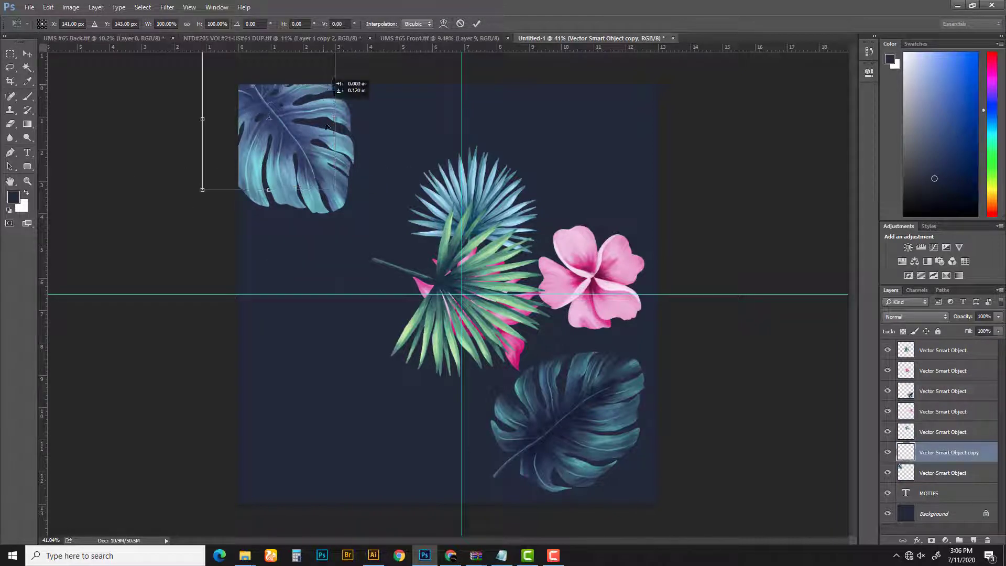
mouse_move(328, 125)
left_mouse_down()
mouse_move(355, 501)
mouse_move(448, 175)
left_mouse_up()
key("Return")
key("z")
key("v")
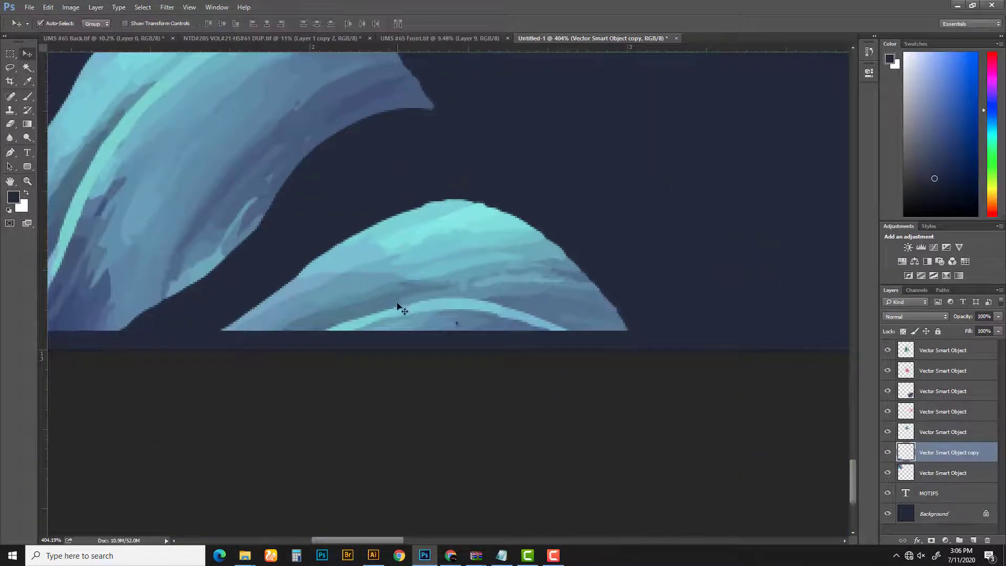
mouse_move(403, 317)
left_mouse_down()
mouse_move(403, 330)
mouse_move(381, 335)
left_mouse_up()
Step: Check the seam zoomed in, then zoom out and duplicate the bottom monstera layer
key("z")
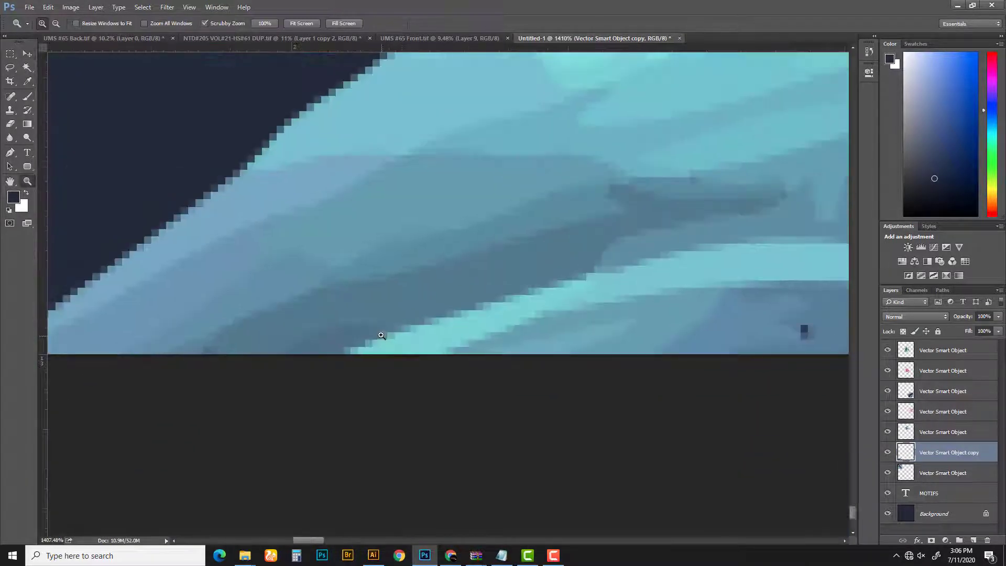
key("v")
scroll(404, 349, "down", 1)
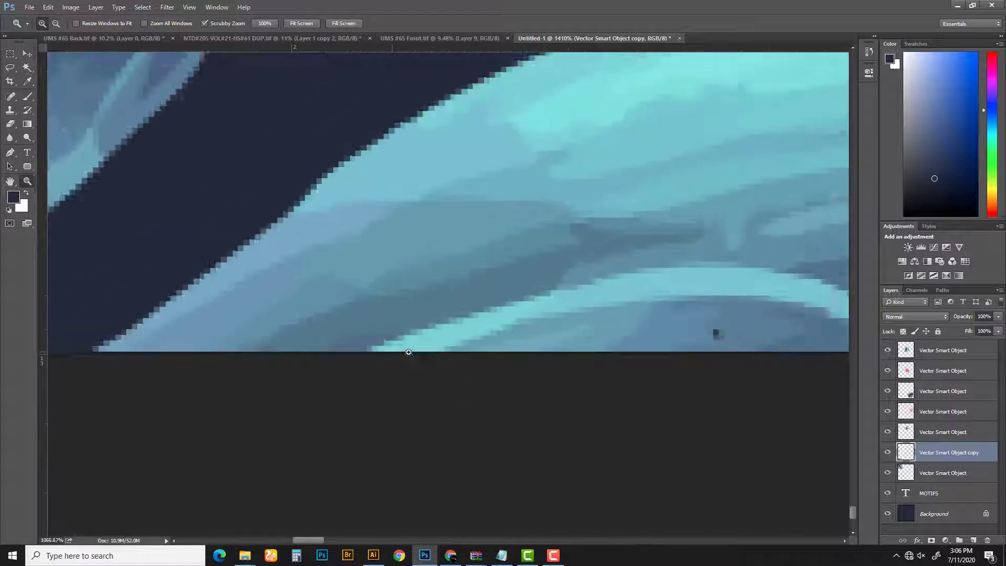
key("z")
scroll(414, 267, "down", 15)
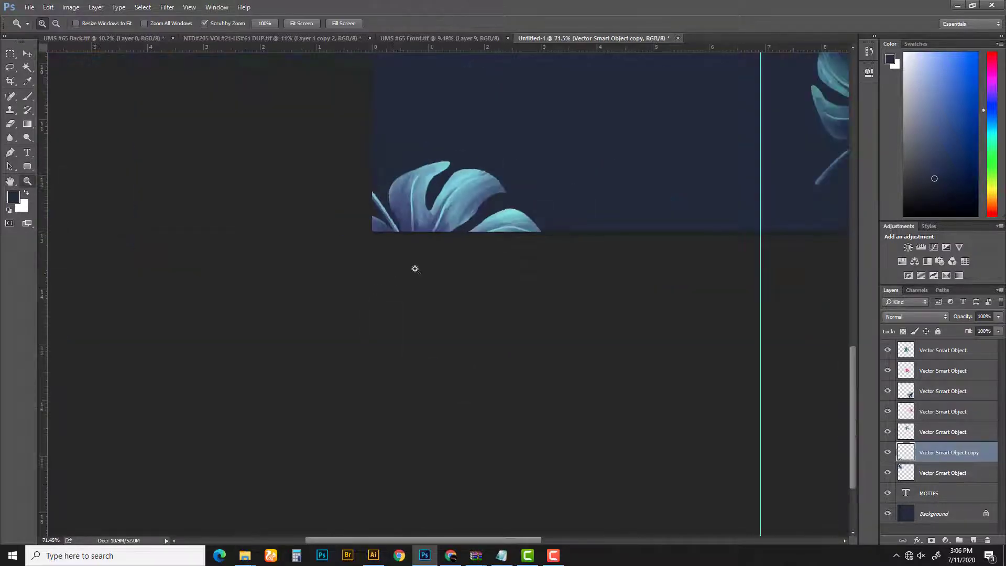
scroll(397, 402, "down", 4)
key("ctrl+j")
Step: Shift the bottom leaf copy straight right onto the right edge and align the stem piece
key("m")
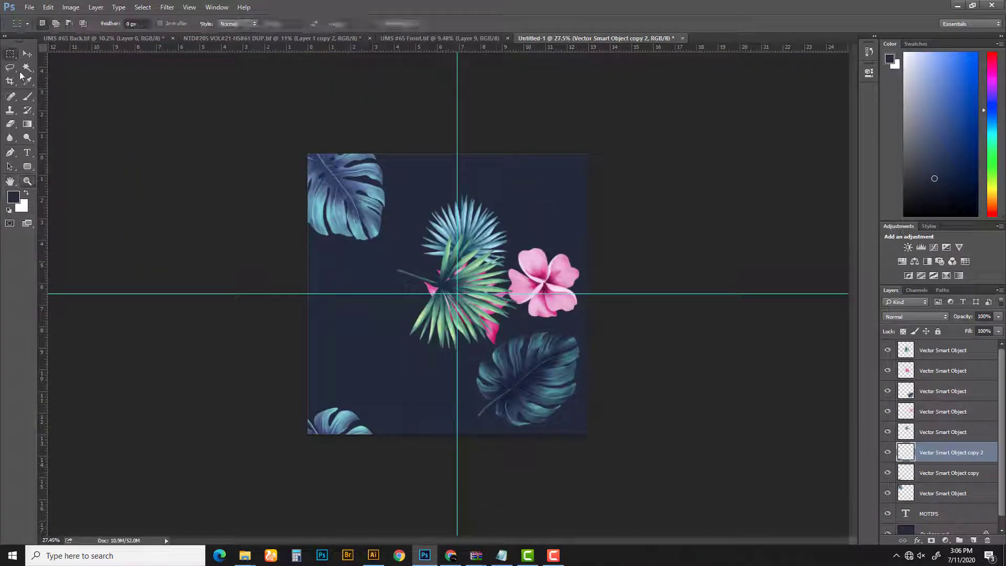
left_click(302, 478)
key("ctrl+t")
left_click_drag(326, 439, 585, 438)
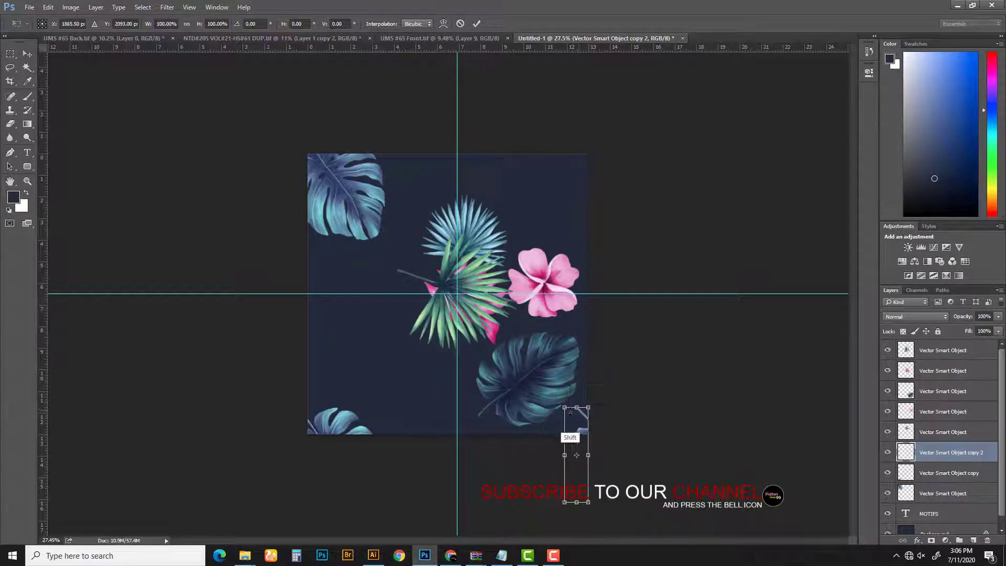
key("Return")
scroll(576, 419, "up", 5, "alt")
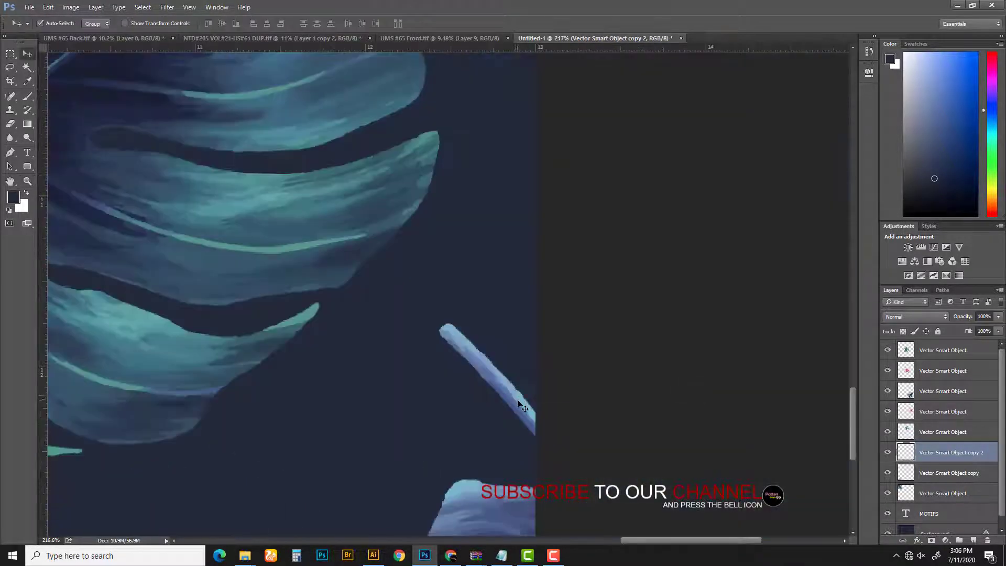
left_click_drag(523, 404, 514, 404)
key("z")
scroll(434, 348, "down", 10, "alt")
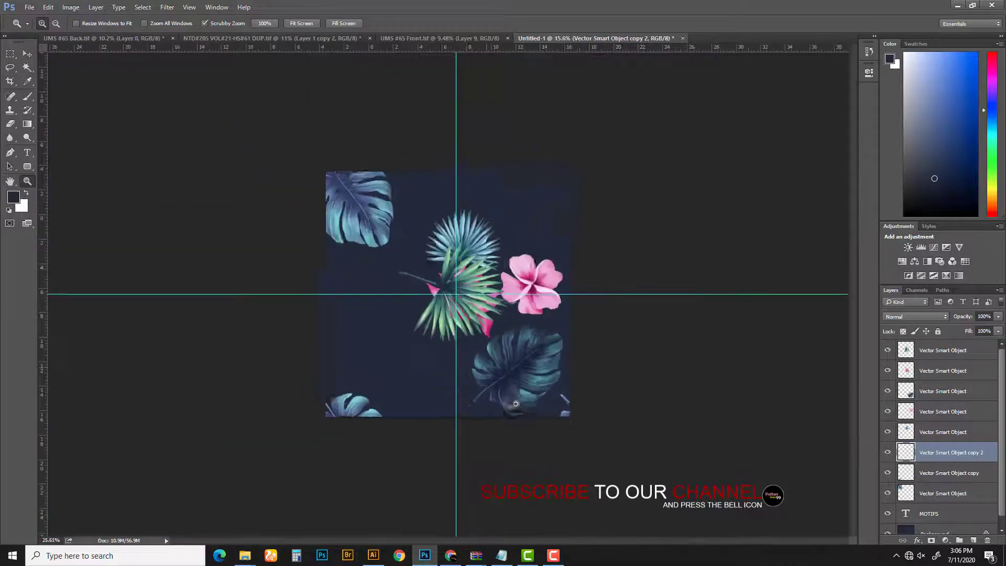
left_click_drag(434, 348, 576, 422)
key("v")
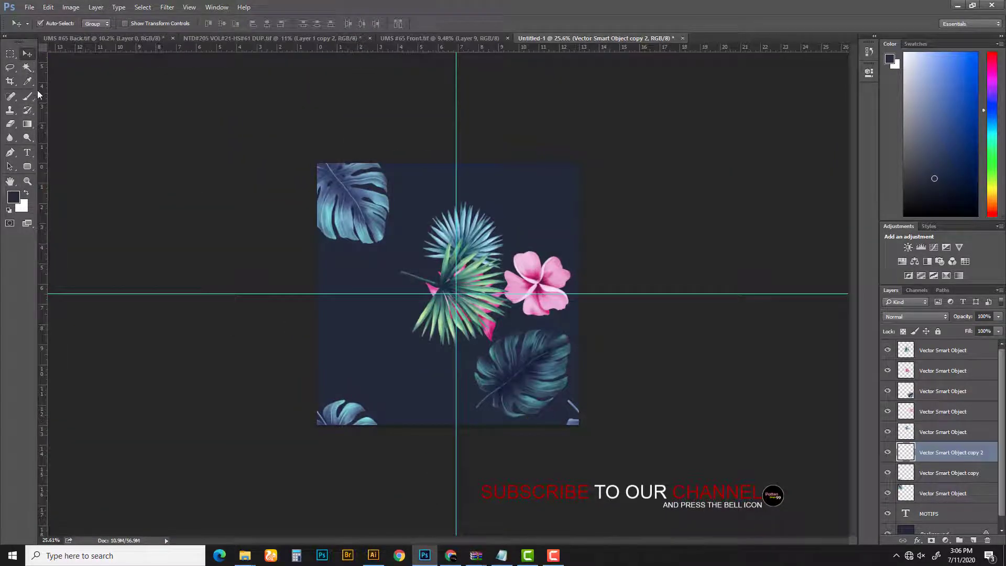
Step: Move the lower-right leaf piece to the top-right corner and raise the pink flower
left_click(10, 54)
mouse_move(488, 368)
left_mouse_down()
mouse_move(618, 433)
mouse_move(565, 179)
left_mouse_up()
key("ctrl+t")
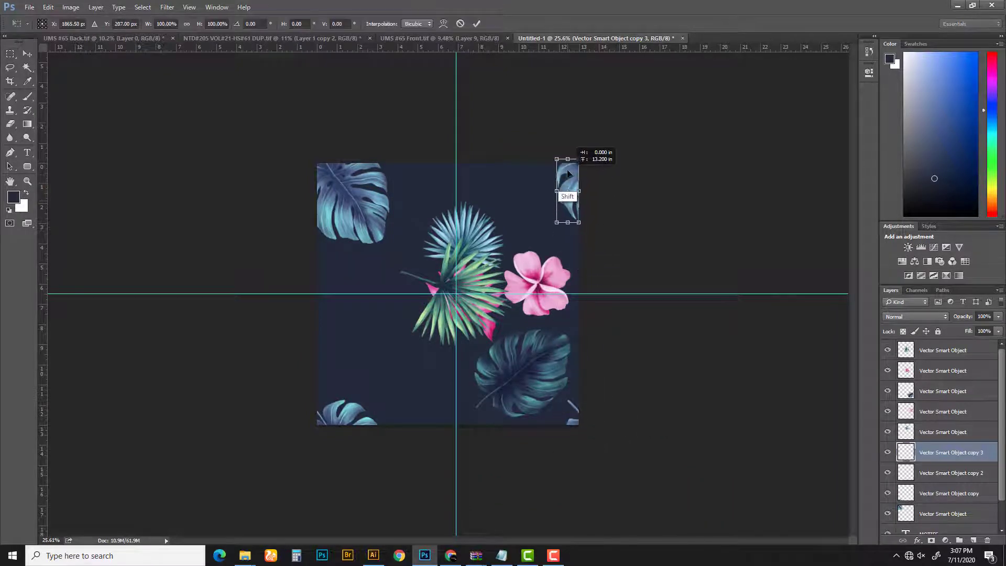
key("Return")
key("ctrl+0")
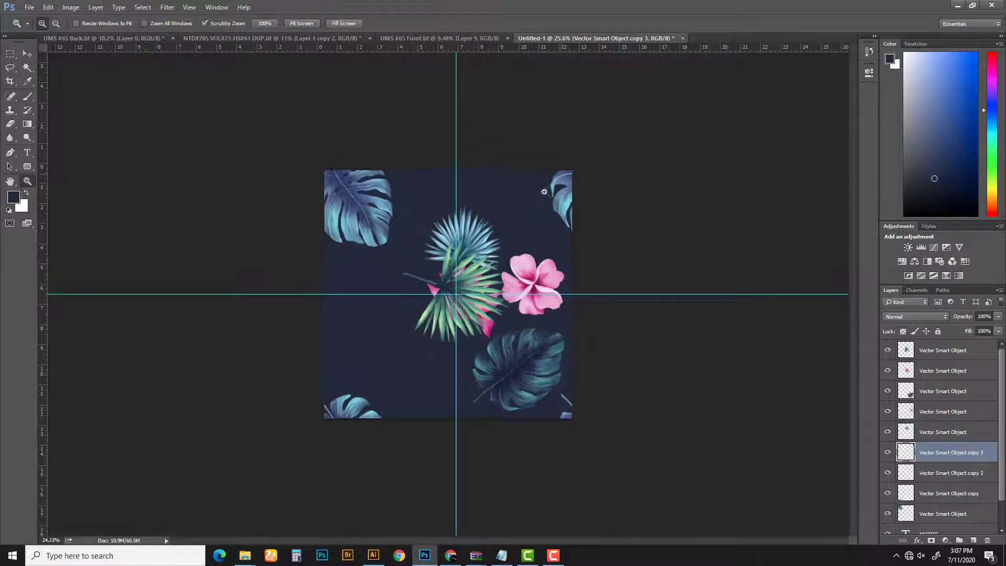
left_click(523, 293)
left_click_drag(523, 293, 523, 243)
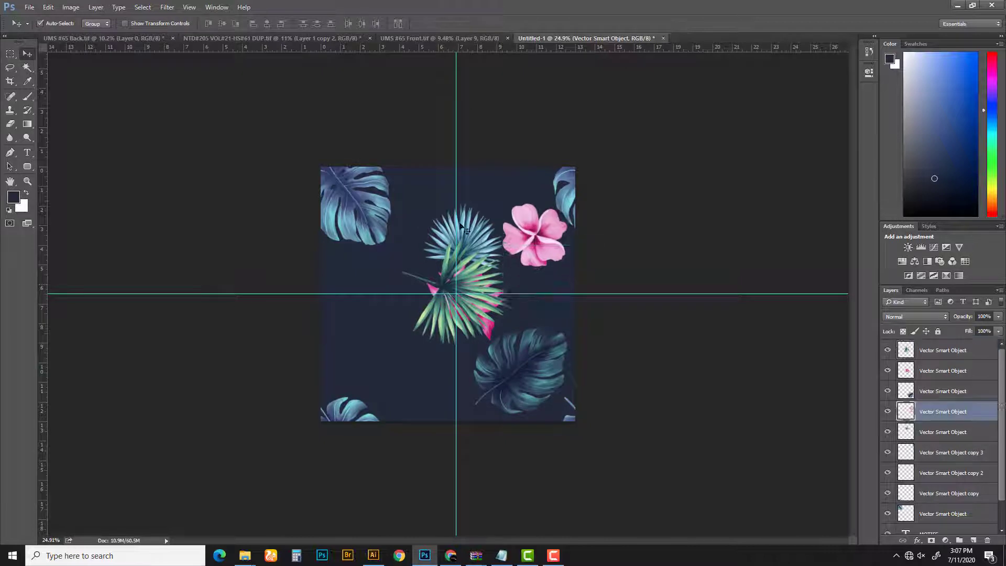
Step: Move the palms aside, then enlarge and rotate the pink lily toward the left edge
mouse_move(451, 235)
left_mouse_down()
mouse_move(354, 303)
mouse_move(428, 357)
left_mouse_up()
mouse_move(437, 284)
left_mouse_down()
mouse_move(419, 215)
mouse_move(423, 221)
left_mouse_up()
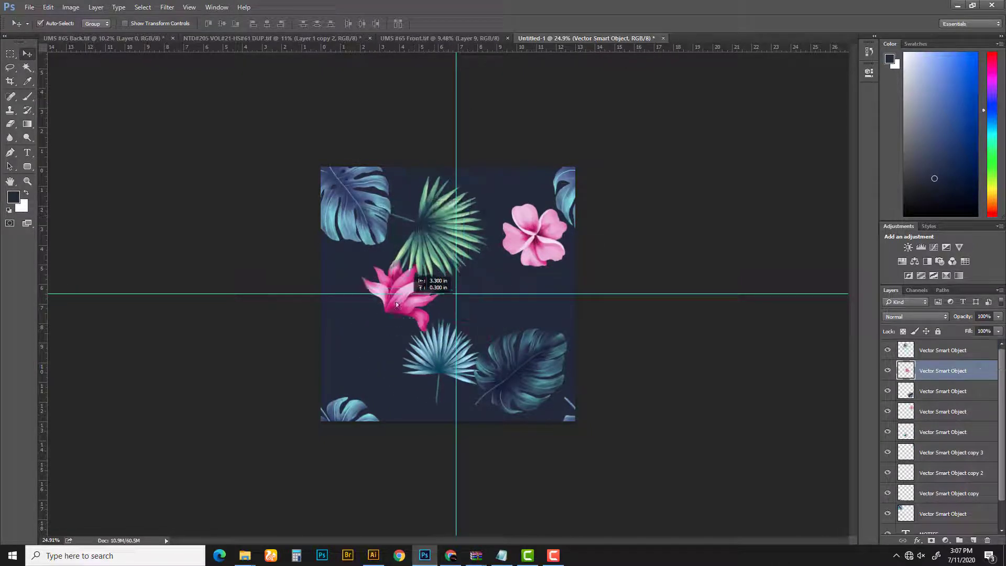
left_click_drag(461, 300, 371, 295)
key("ctrl+t")
mouse_move(413, 331)
left_mouse_down()
mouse_move(429, 347)
mouse_move(361, 306)
mouse_move(377, 305)
left_mouse_up()
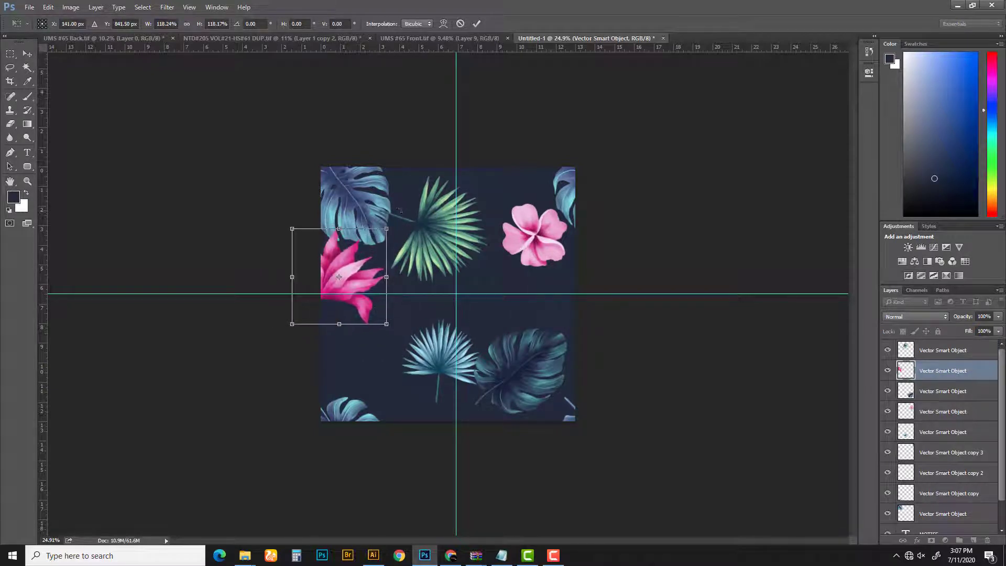
mouse_move(398, 211)
left_mouse_down()
mouse_move(347, 272)
mouse_move(356, 265)
mouse_move(368, 293)
left_mouse_up()
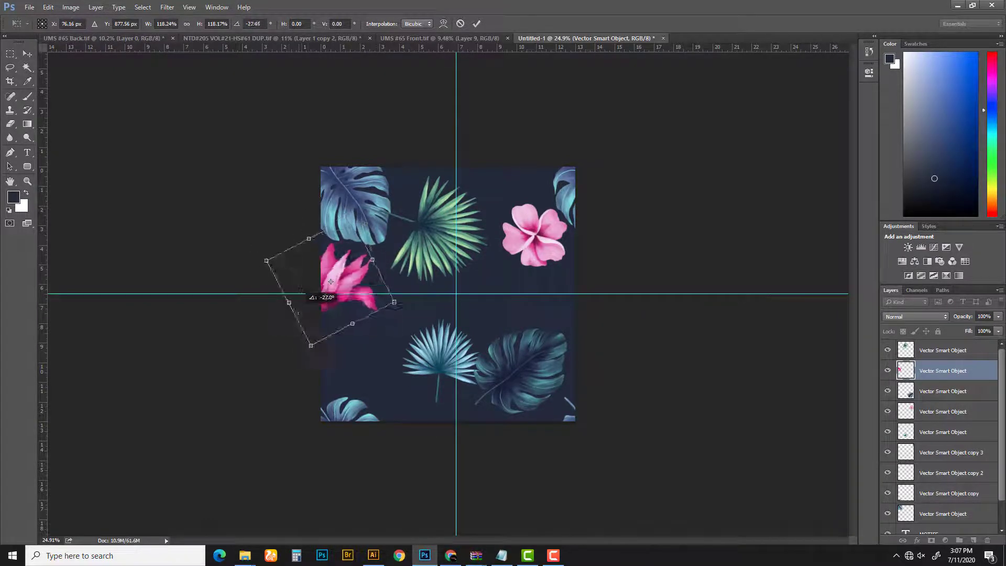
mouse_move(350, 261)
left_mouse_down()
mouse_move(304, 287)
mouse_move(350, 296)
left_mouse_up()
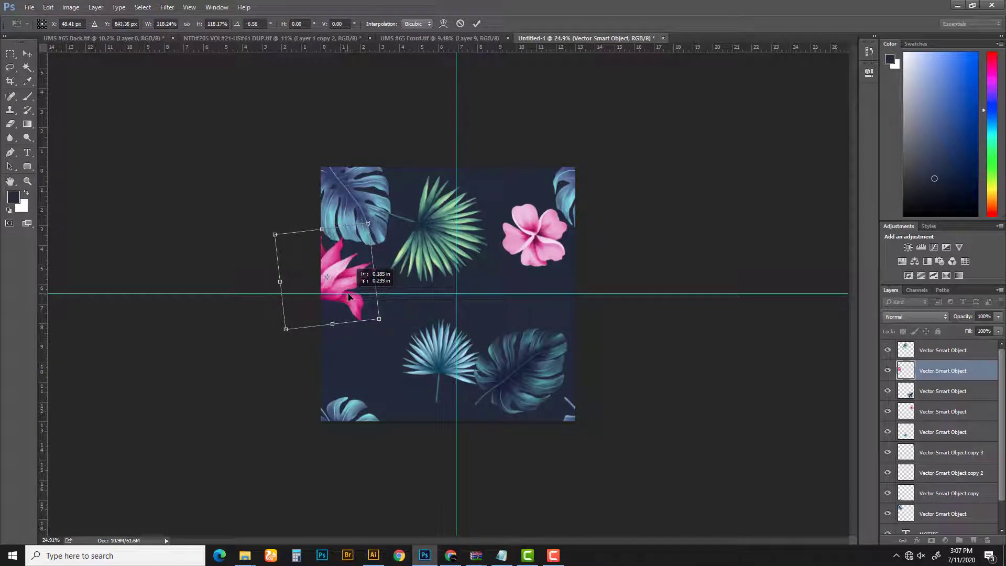
key("Return")
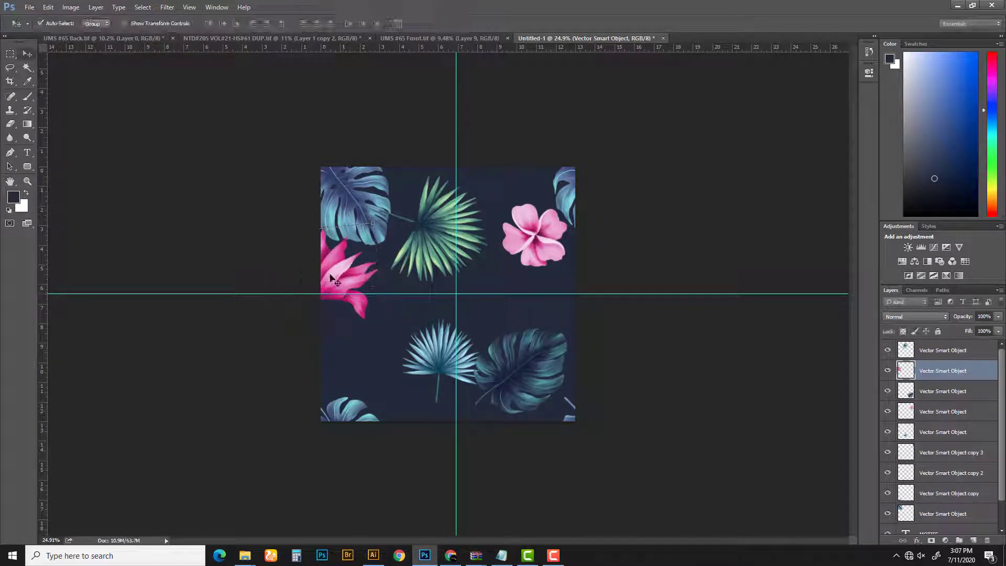
Step: Shrink the lily onto the left edge and shift a copy 13 in to the right edge
key("ctrl+t")
left_click_drag(391, 291, 348, 236)
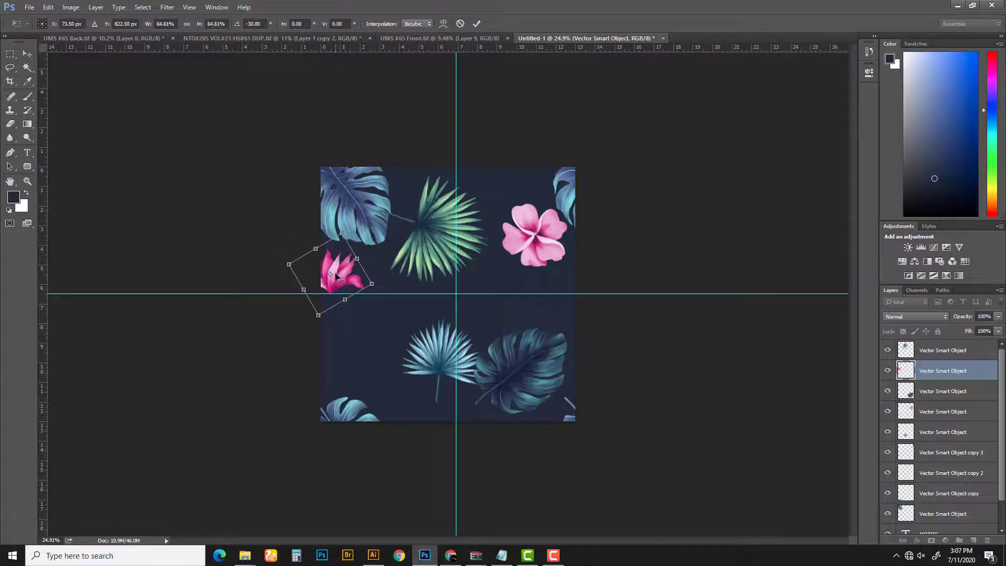
left_click_drag(342, 270, 339, 252)
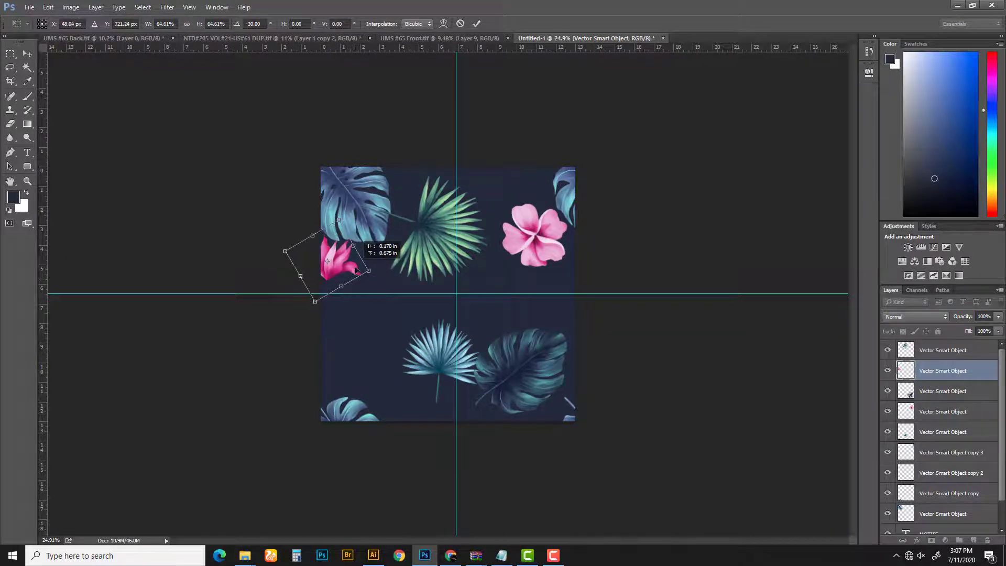
key("Return")
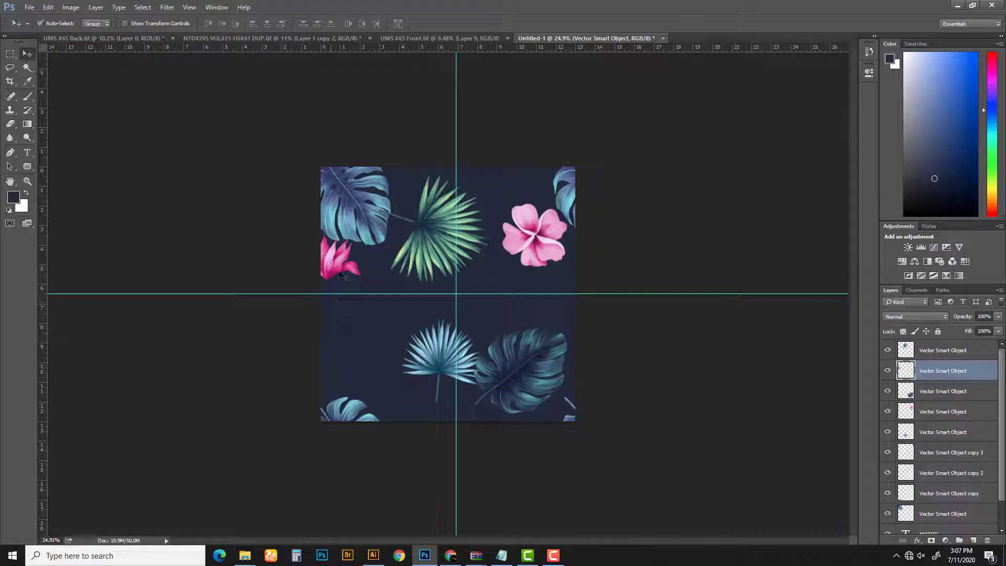
left_click(10, 54)
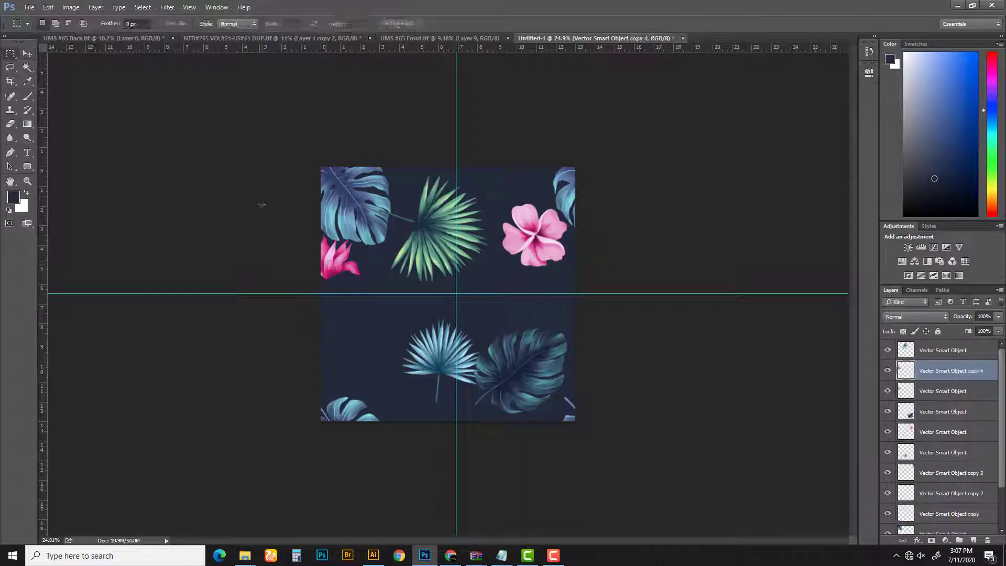
key("ctrl+t")
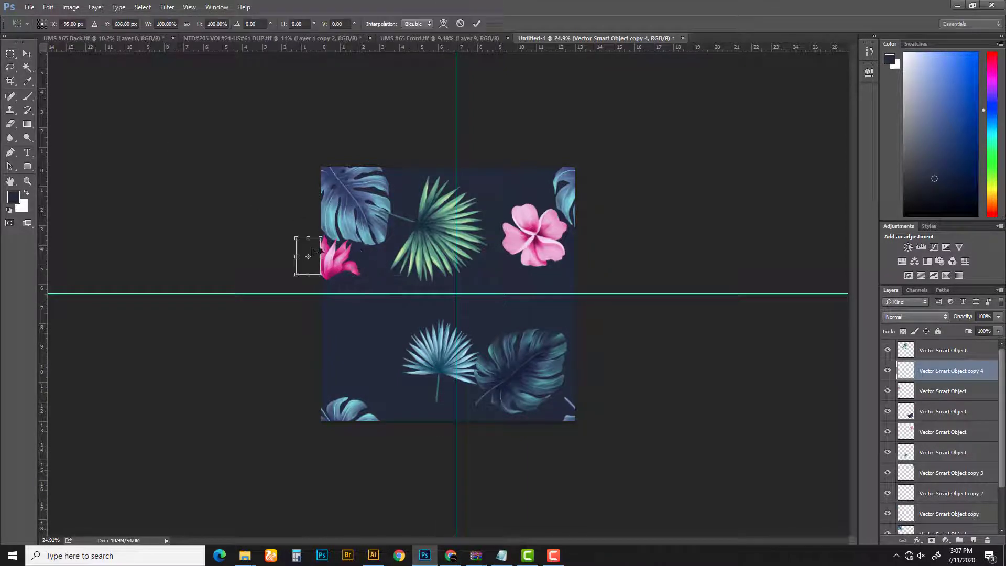
mouse_move(312, 256)
left_mouse_down()
mouse_move(567, 240)
mouse_move(517, 291)
left_mouse_up()
key("Return")
Step: Enlarge and tilt the green palm at centre and settle the blue palm at bottom centre
left_click_drag(443, 227, 411, 290)
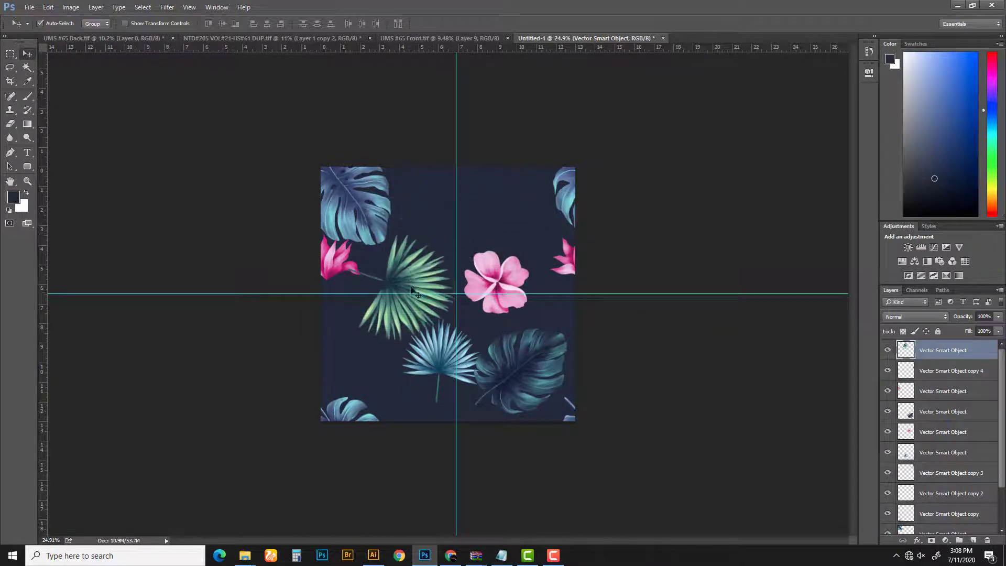
key("ctrl+t")
mouse_move(464, 225)
left_mouse_down()
mouse_move(446, 308)
mouse_move(469, 354)
mouse_move(460, 308)
mouse_move(443, 320)
left_mouse_up()
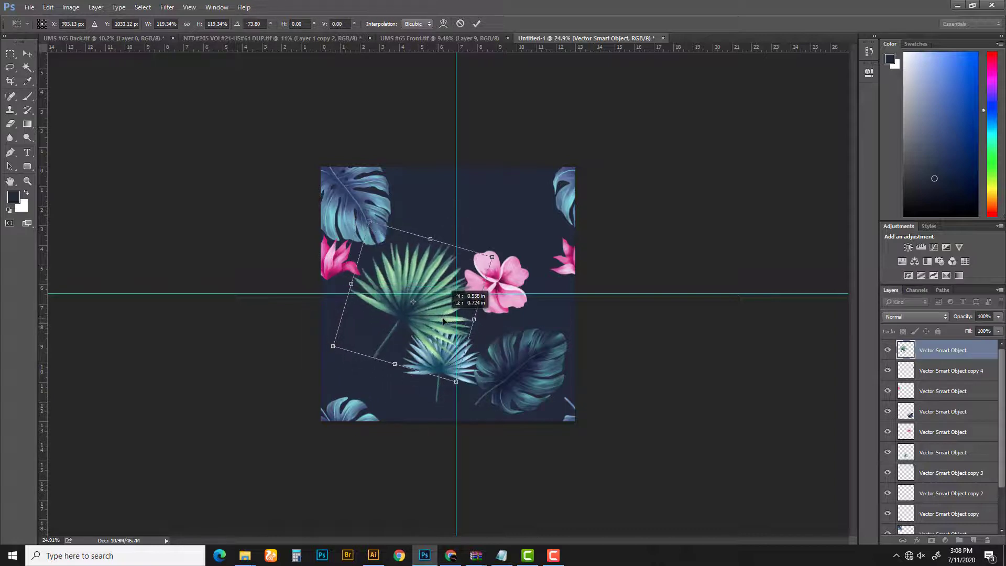
key("Return")
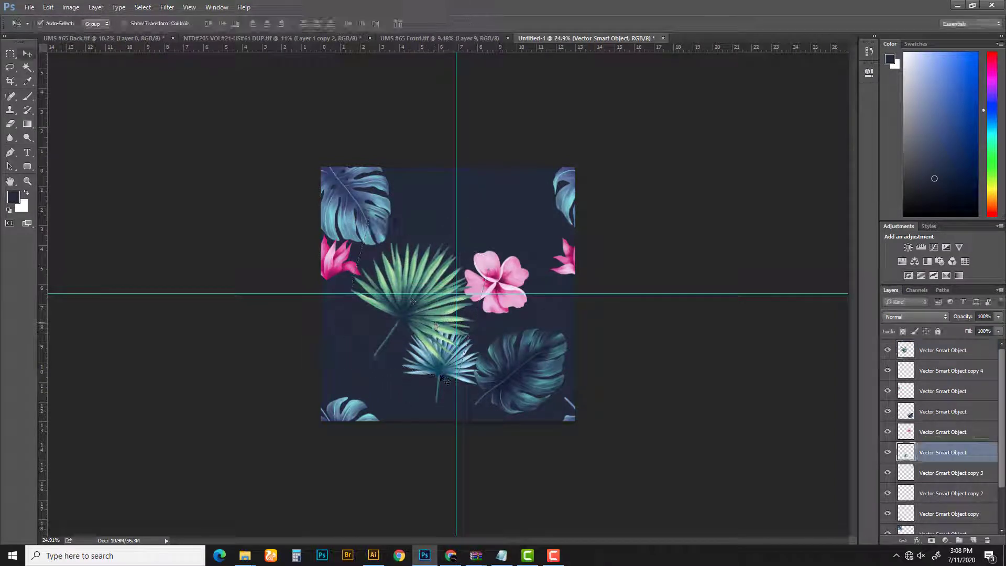
mouse_move(439, 373)
left_mouse_down()
mouse_move(425, 228)
mouse_move(444, 406)
left_mouse_up()
left_click(538, 371)
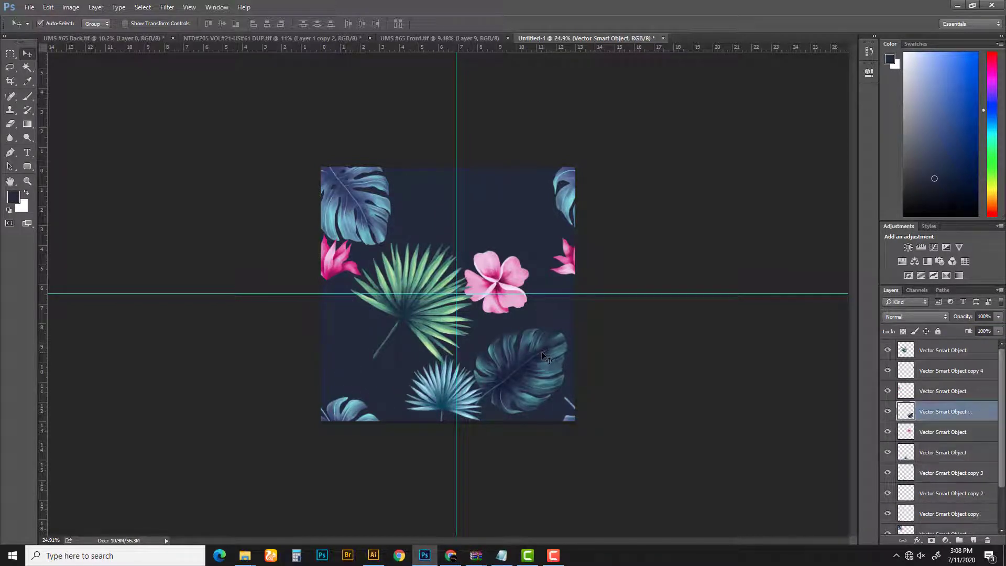
Step: Move the dark monstera onto the left edge and rotate it into position
mouse_move(545, 356)
left_mouse_down()
mouse_move(496, 194)
mouse_move(356, 326)
left_mouse_up()
key("ctrl+t")
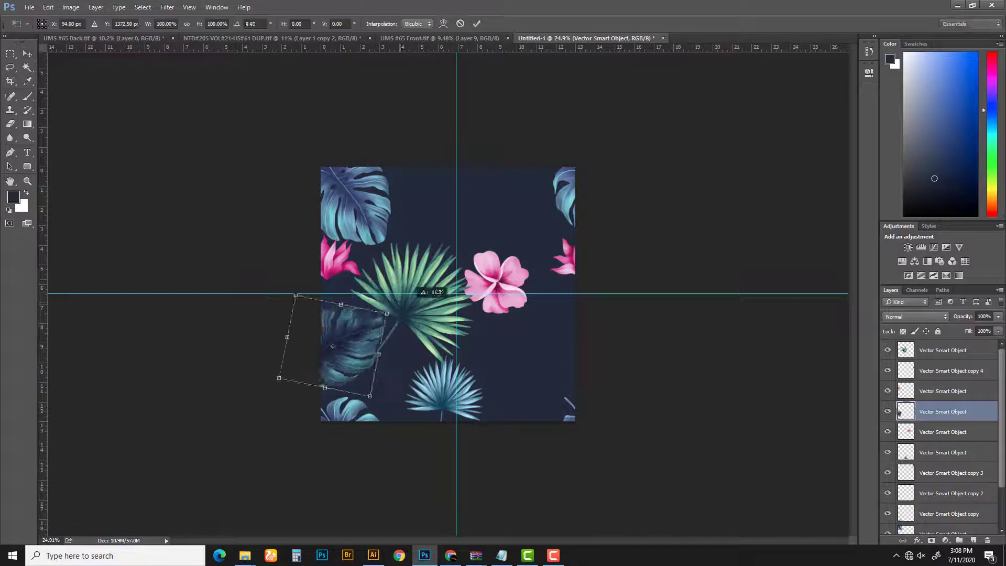
left_click_drag(367, 388, 293, 388)
left_click_drag(332, 323, 348, 349)
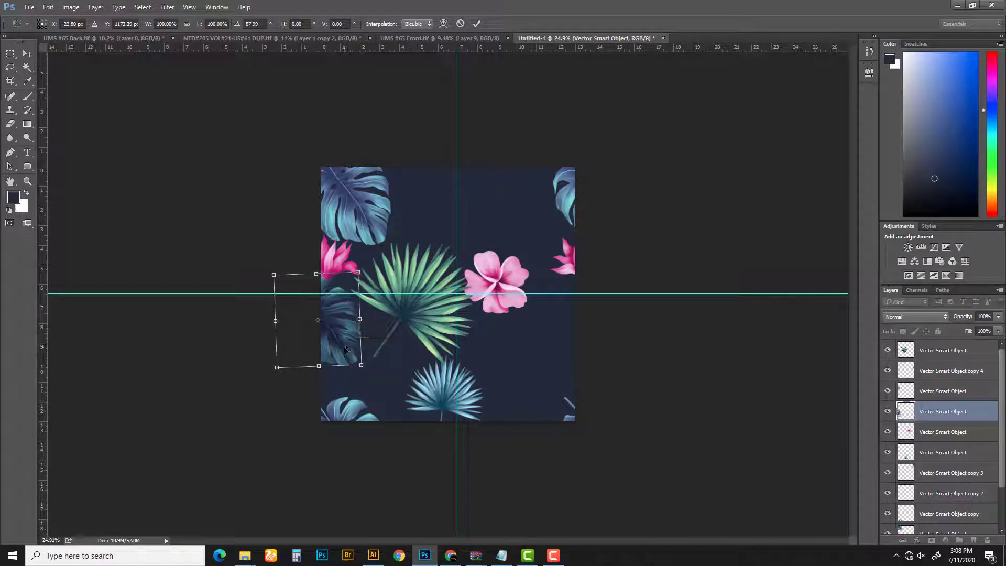
key("Return")
key("ctrl+t")
left_click_drag(388, 262, 236, 269)
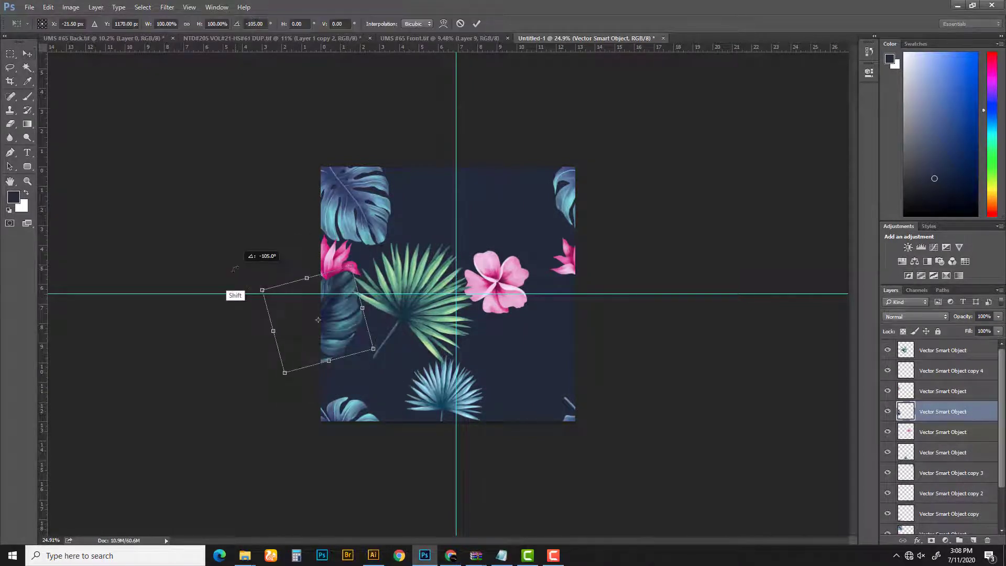
left_click_drag(333, 331, 355, 339)
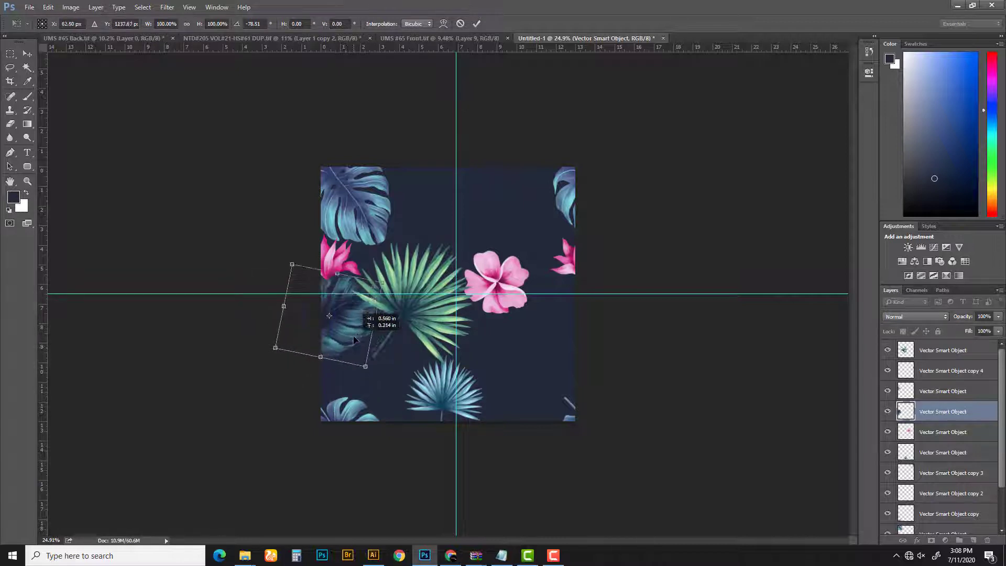
key("Return")
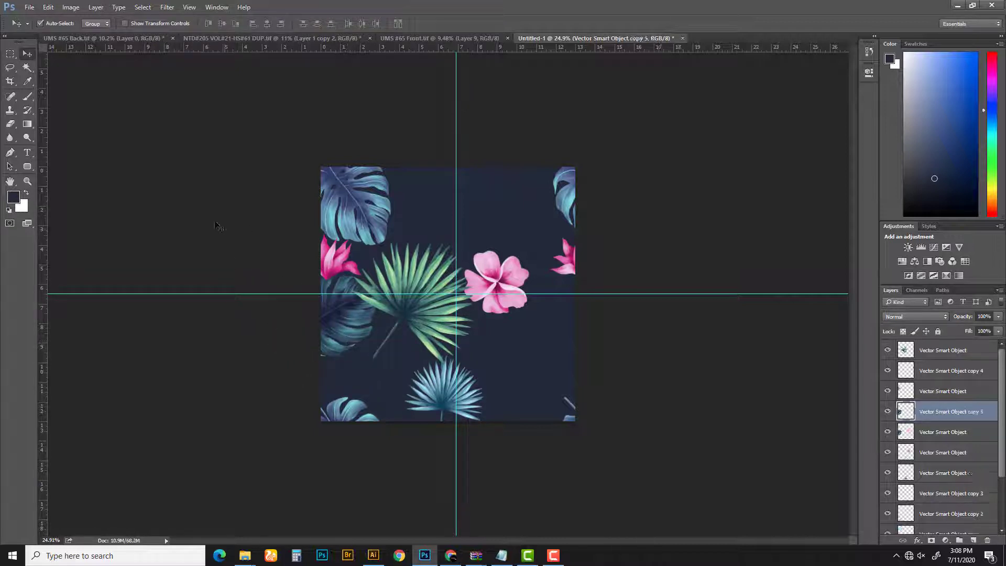
Step: Select the left-edge monstera strip and shift a copy 13 in to the right edge
left_click(9, 55)
left_click_drag(399, 229, 408, 252)
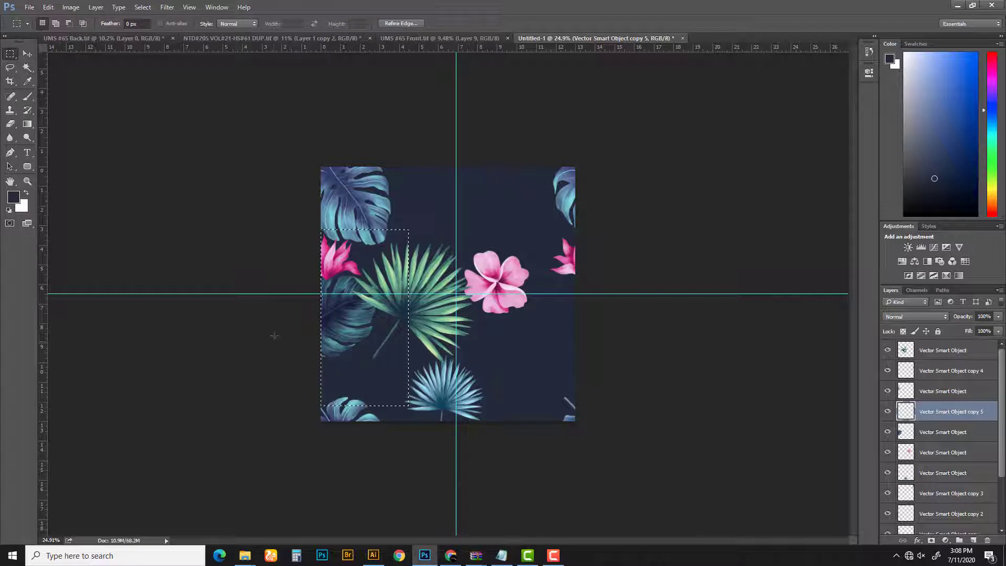
key("ctrl+t")
left_click_drag(314, 315, 568, 299)
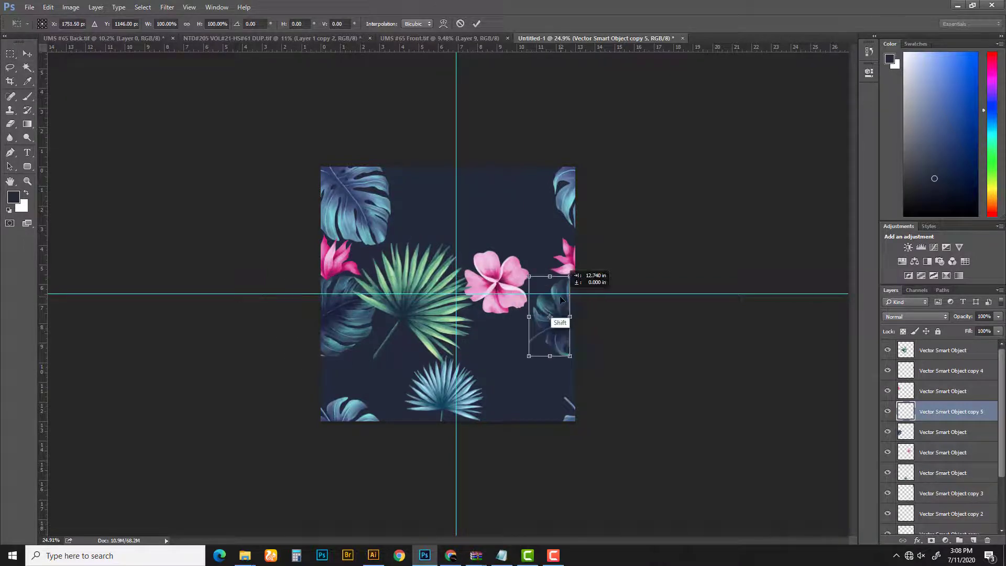
key("Return")
scroll(530, 318, "up", 5)
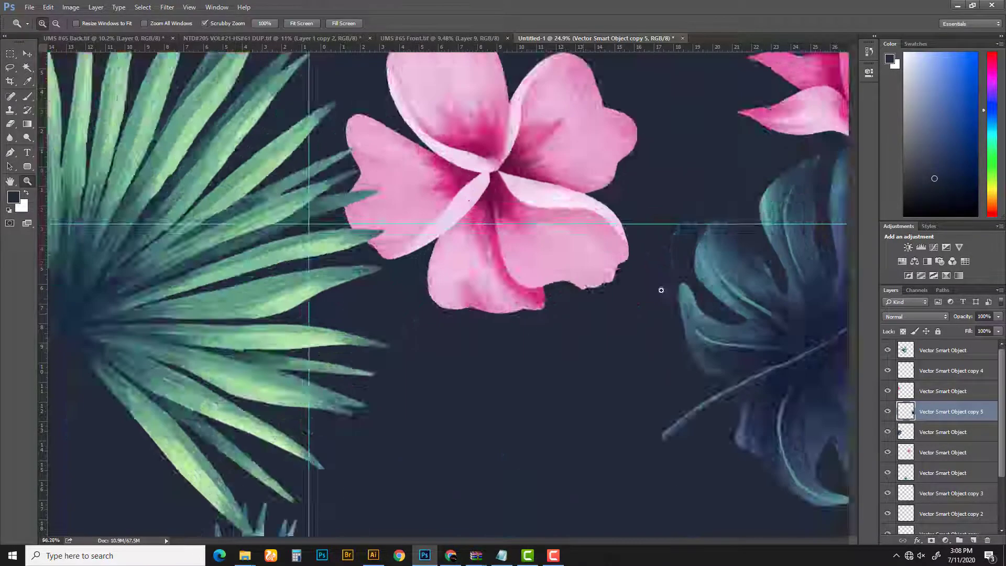
left_click_drag(530, 318, 534, 315)
Step: Zoom back out and move the pink hibiscus up and to the right
key("z")
scroll(445, 352, "down", 5)
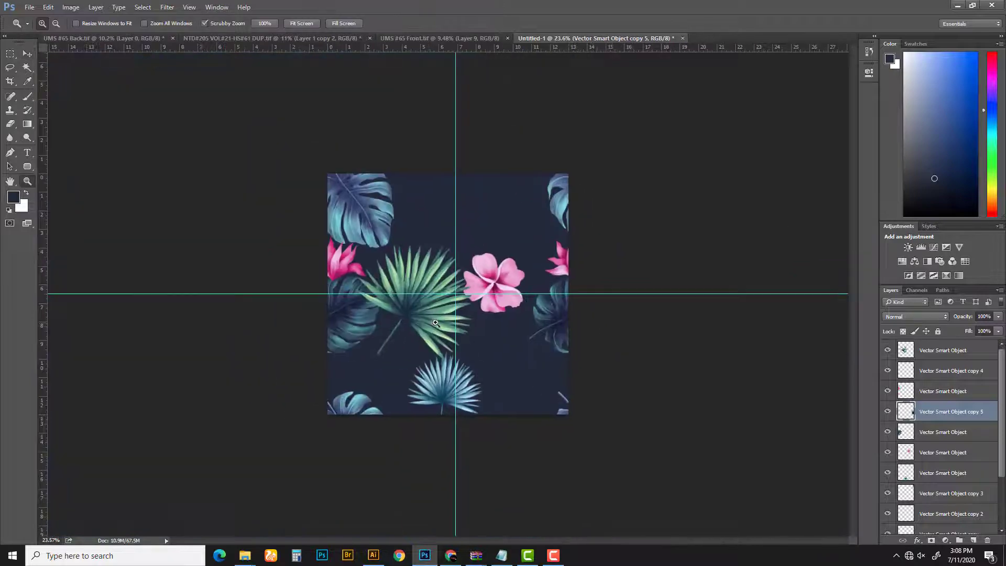
key("v")
left_click_drag(508, 256, 517, 204)
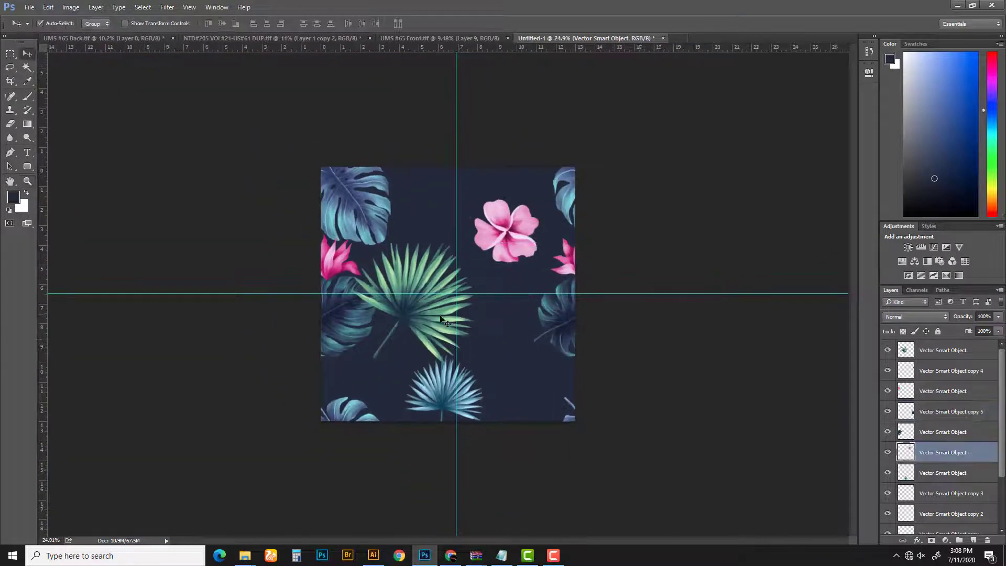
Step: Alt-drag a green palm copy, rotate it about 165° and place it on the top edge
left_click(411, 313)
left_click_drag(419, 312, 518, 317)
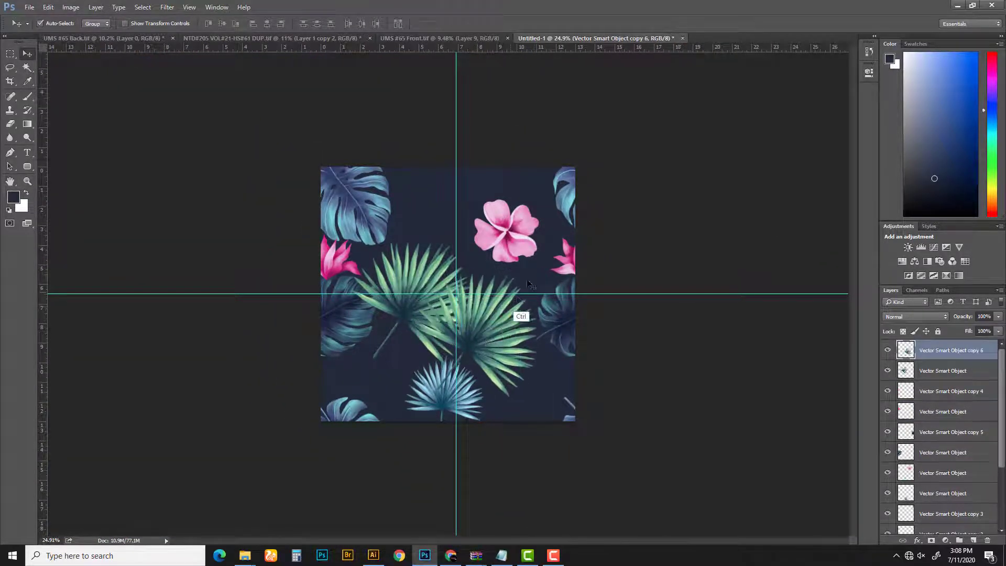
key("ctrl+t")
left_click_drag(584, 262, 457, 401)
mouse_move(508, 366)
left_mouse_down()
mouse_move(531, 197)
mouse_move(523, 199)
mouse_move(558, 166)
left_mouse_up()
key("Return")
key("ctrl+t")
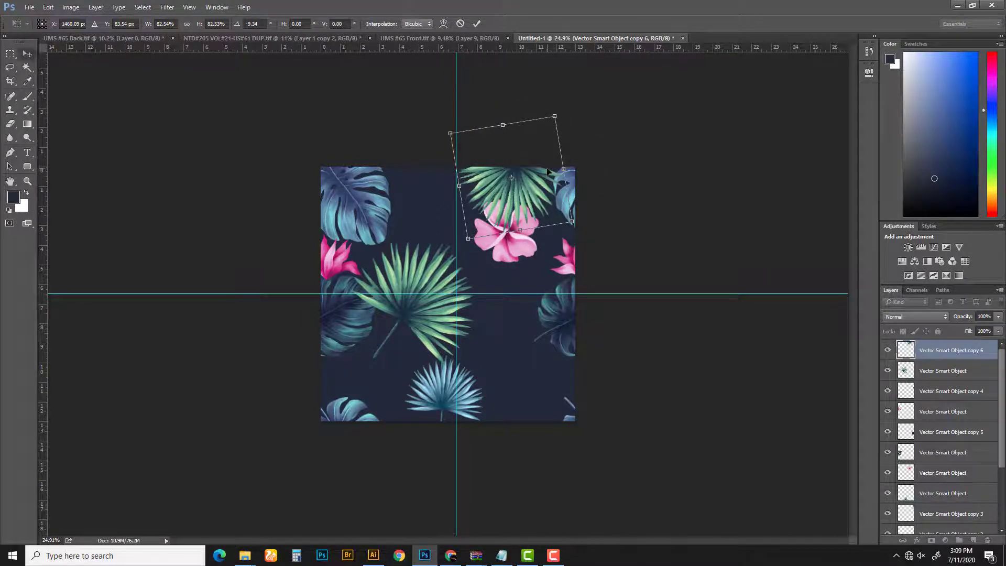
key("Return")
scroll(548, 171, "up", 3)
mouse_move(572, 124)
left_mouse_down()
mouse_move(579, 131)
mouse_move(547, 186)
left_mouse_up()
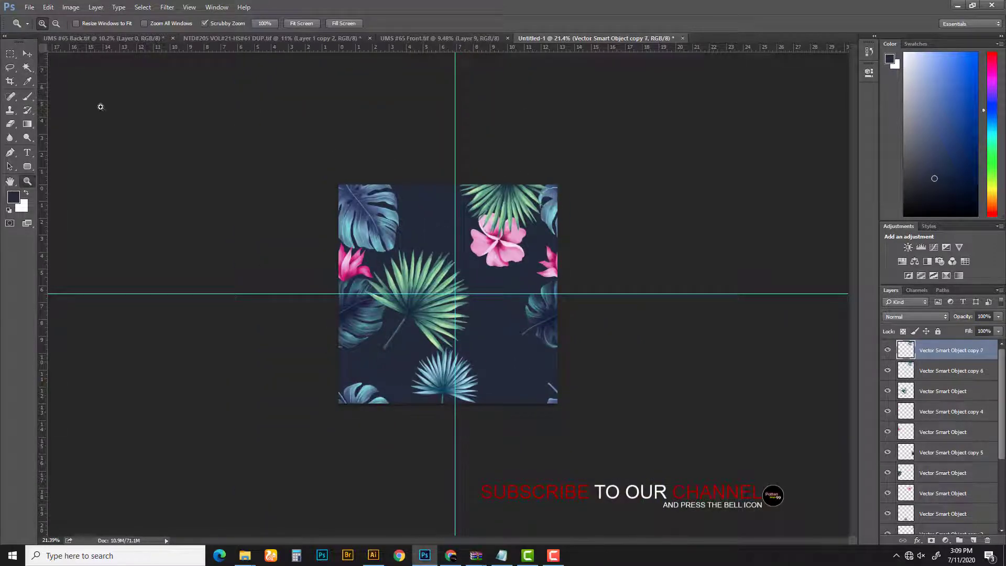
Step: Move the top-edge palm copy down to the bottom edge and align it
key("m")
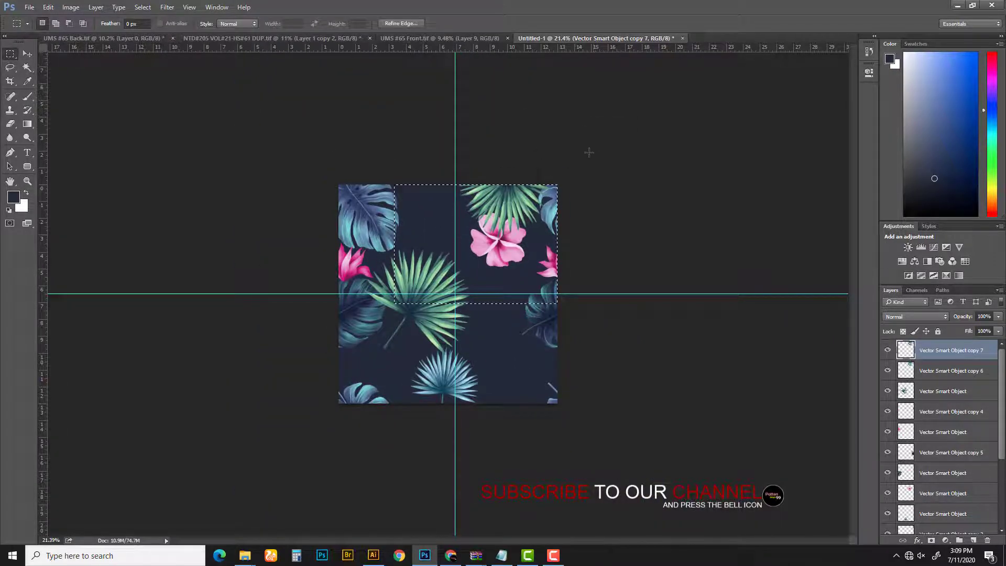
key("ctrl+t")
left_click_drag(540, 162, 535, 383)
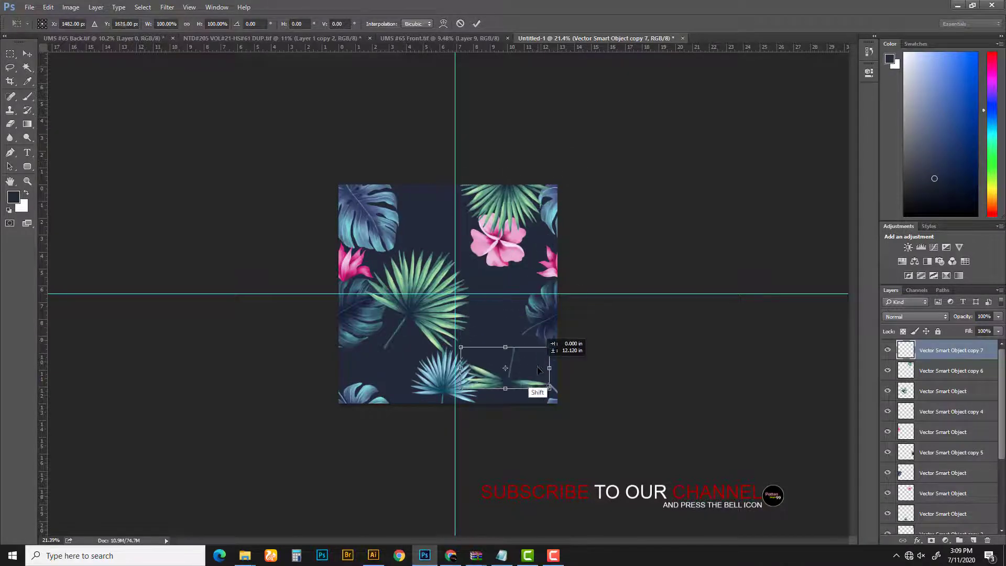
key("Return")
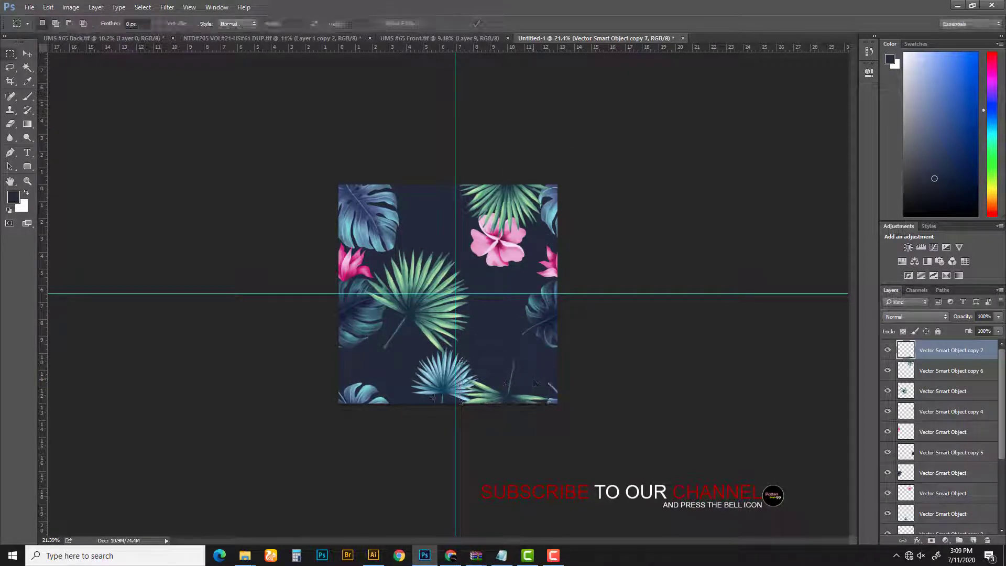
key("z")
left_click(516, 385)
key("v")
left_click_drag(517, 372, 516, 388)
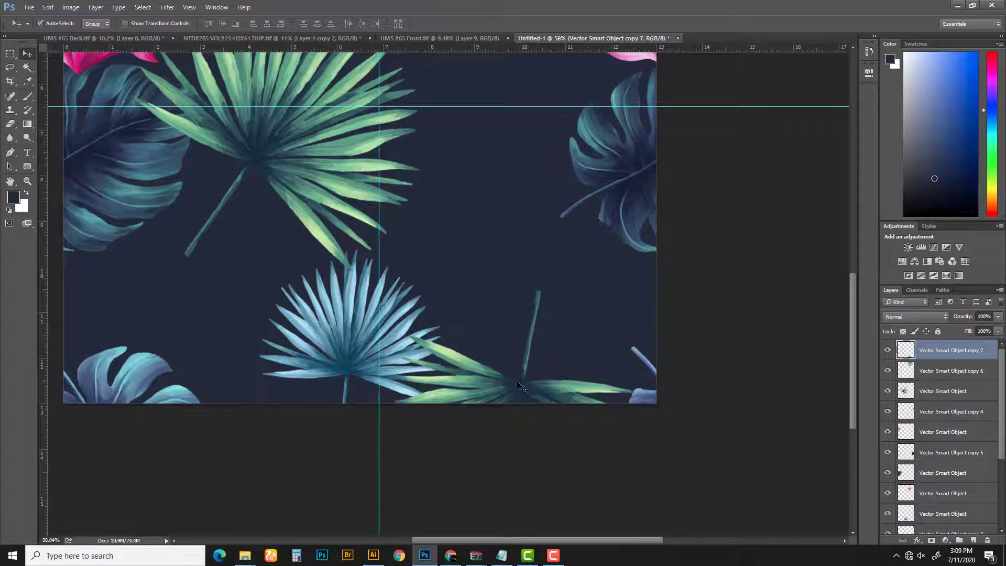
Step: Shift another leaf and enlarge the blue fan palm at the bottom
scroll(516, 388, "down", 5)
mouse_move(444, 372)
left_mouse_down()
mouse_move(426, 379)
mouse_move(387, 341)
left_mouse_up()
key("ctrl+t")
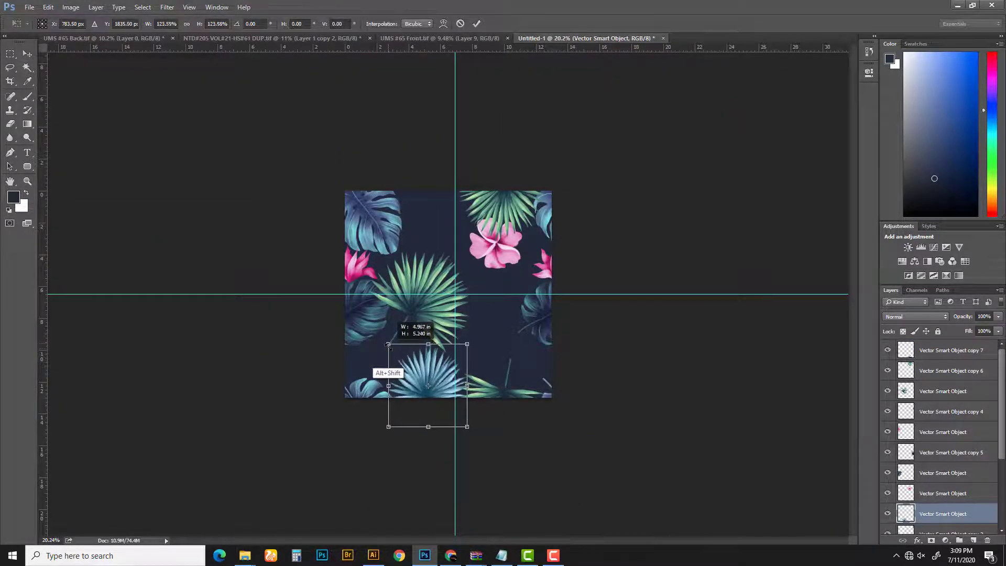
key("Return")
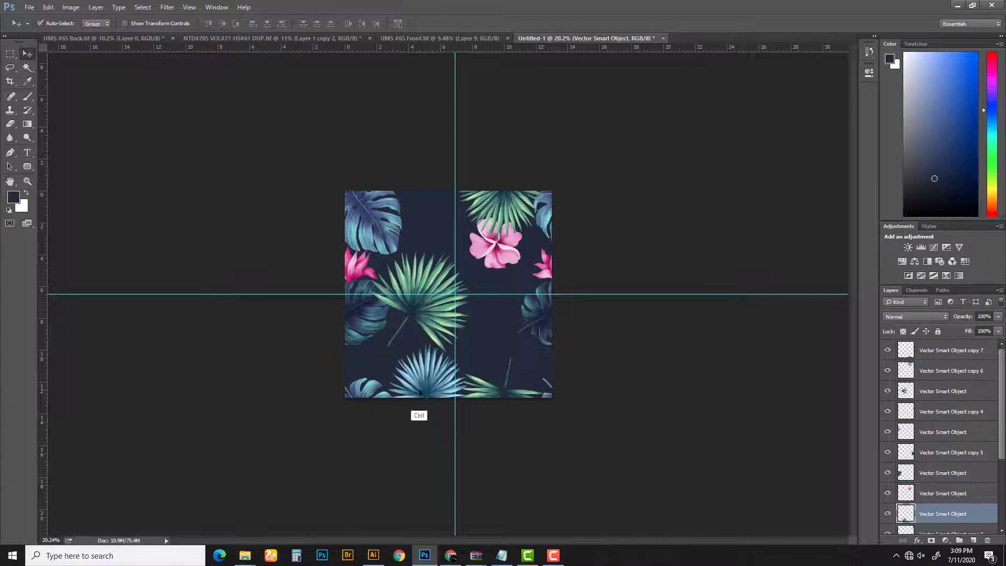
Step: Move the thin stem piece up near the top edge and shift the pink hibiscus down-left
left_click(11, 54)
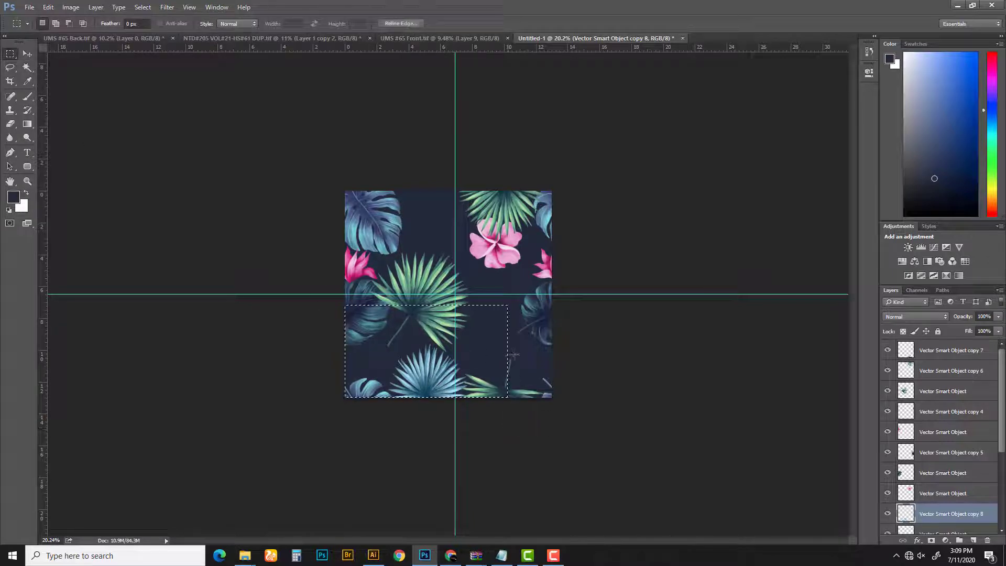
key("ctrl+t")
left_click_drag(422, 405, 443, 225)
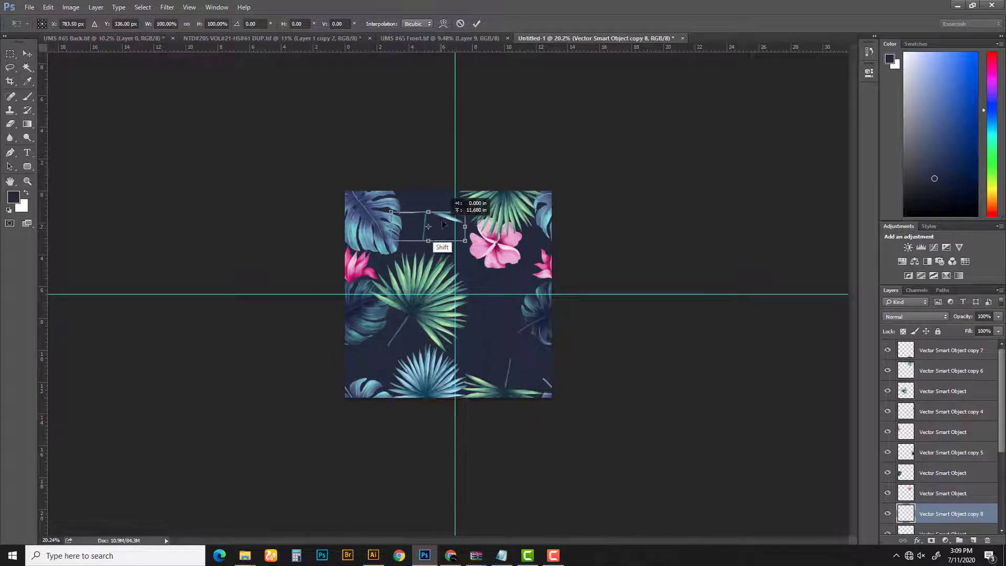
key("Return")
key("z")
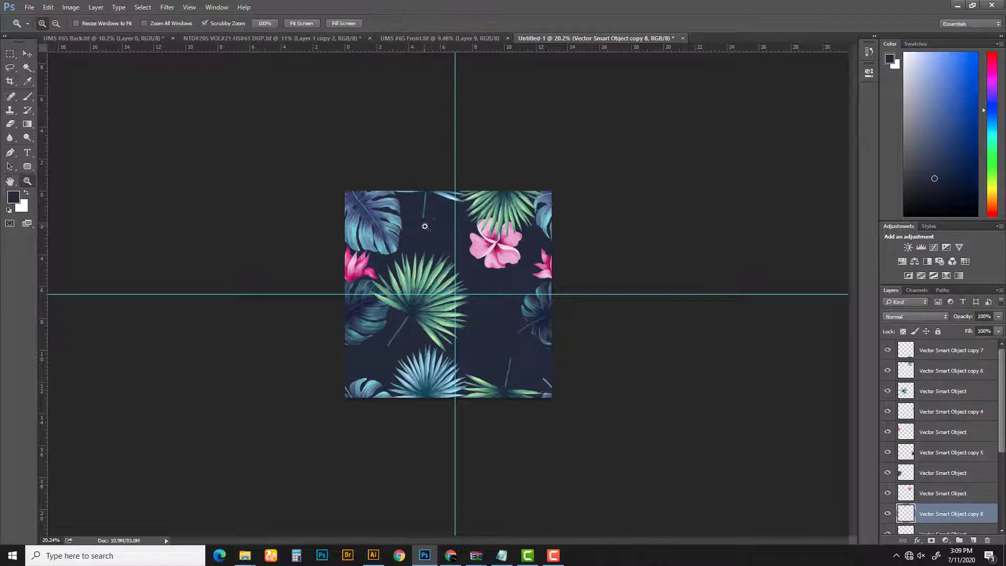
left_click_drag(422, 247, 425, 246)
key("v")
left_click_drag(499, 244, 489, 267)
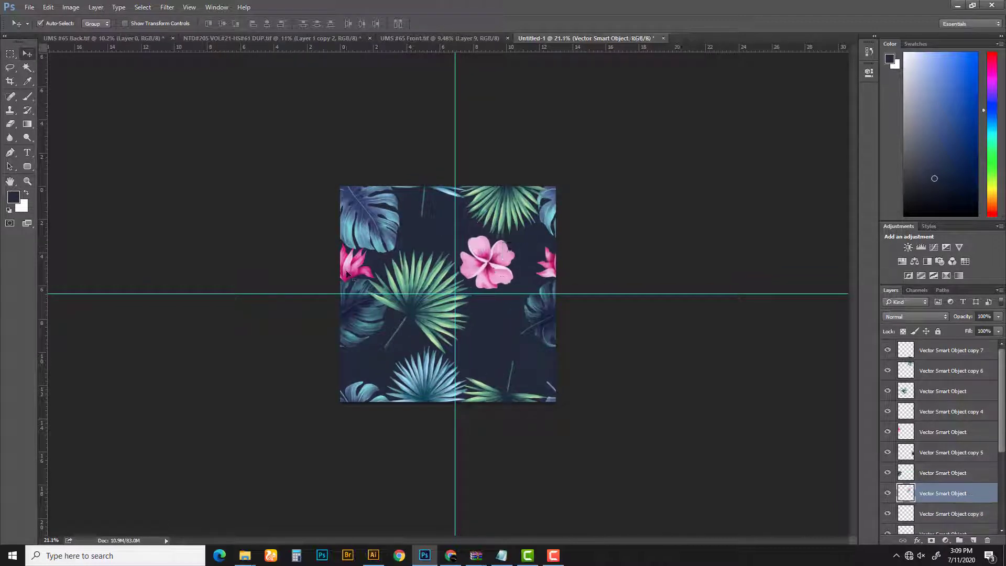
Step: Copy the pink lily into the lower-right gap and raise its layer to the top
left_click_drag(355, 269, 513, 356)
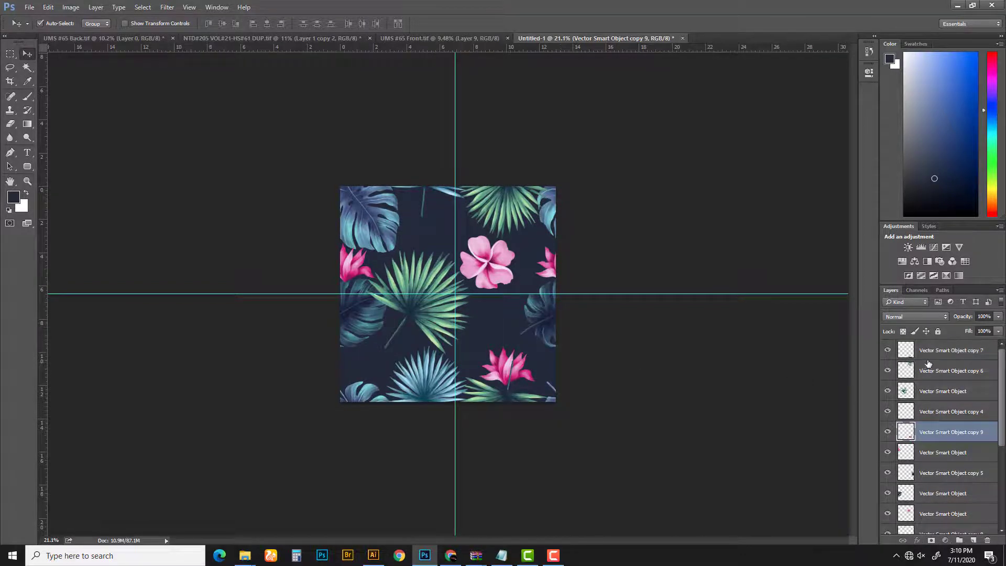
left_click_drag(948, 402, 948, 367)
left_click_drag(508, 363, 520, 355)
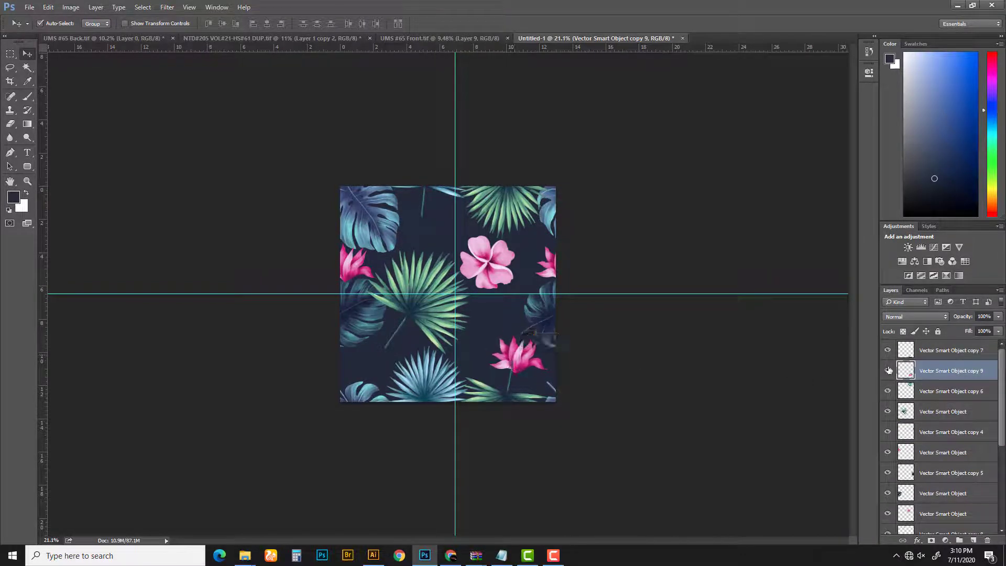
left_click_drag(988, 372, 970, 342)
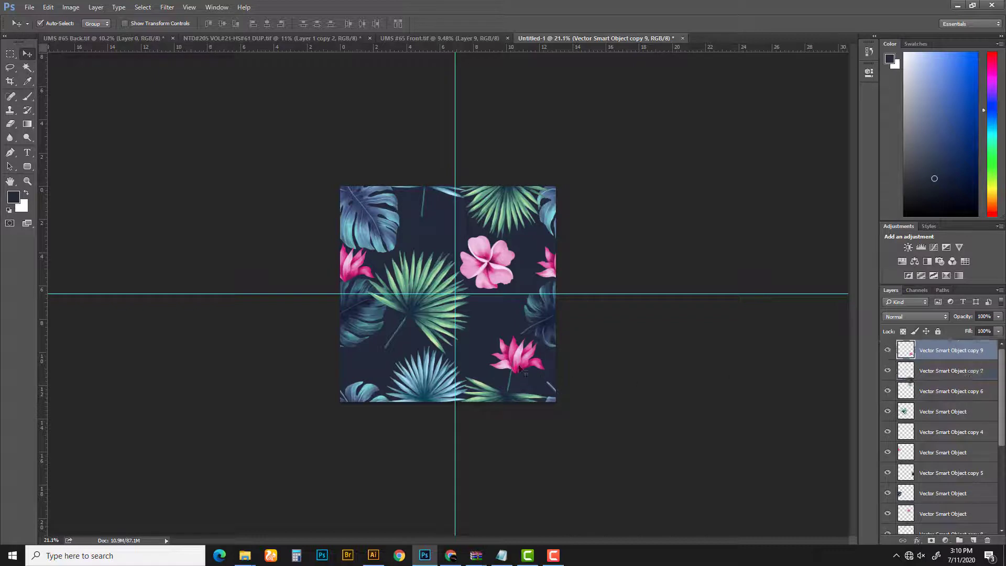
left_click_drag(525, 373, 510, 388)
Step: Enlarge the pink lily copy and fine-tune its position in the lower-right area
key("ctrl+t")
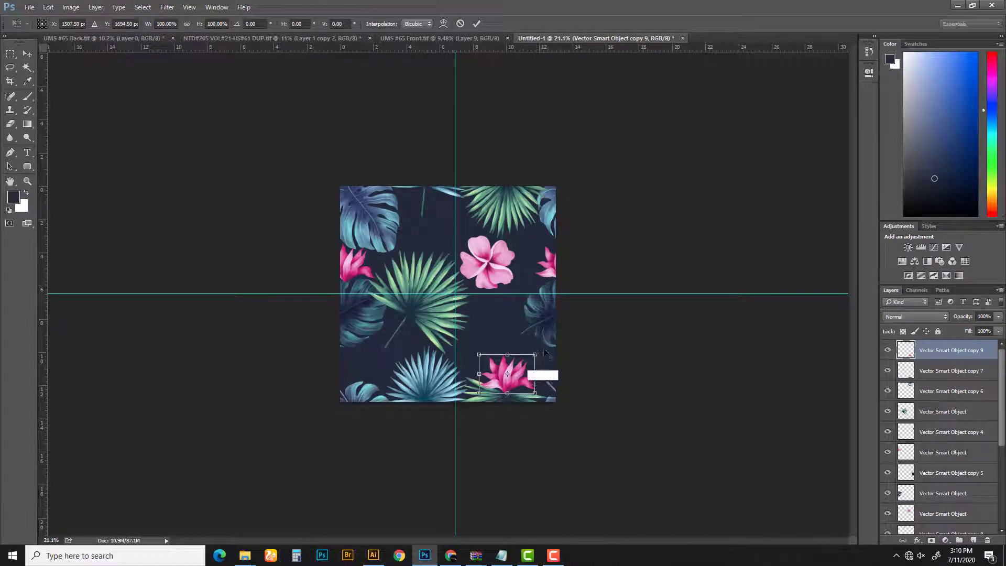
mouse_move(545, 386)
left_mouse_down()
mouse_move(557, 401)
mouse_move(603, 381)
left_mouse_up()
key("Return")
key("z")
key("v")
mouse_move(467, 282)
left_mouse_down()
mouse_move(492, 310)
mouse_move(500, 286)
left_mouse_up()
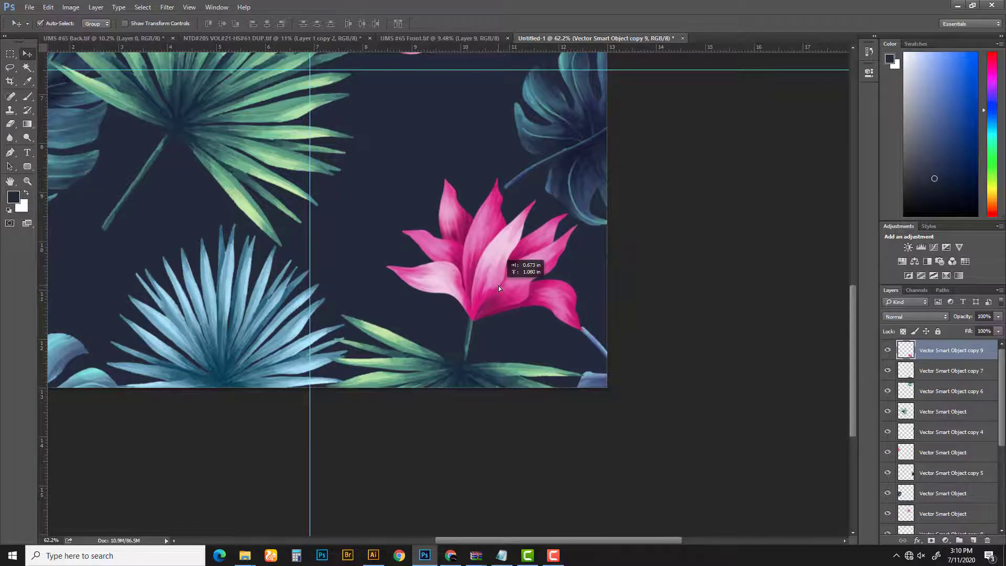
key("z")
mouse_move(500, 285)
left_mouse_down()
mouse_move(498, 299)
mouse_move(442, 313)
mouse_move(459, 314)
left_mouse_up()
Step: Rotate the lily copy sideways and shrink it to about three quarters size
key("ctrl+t")
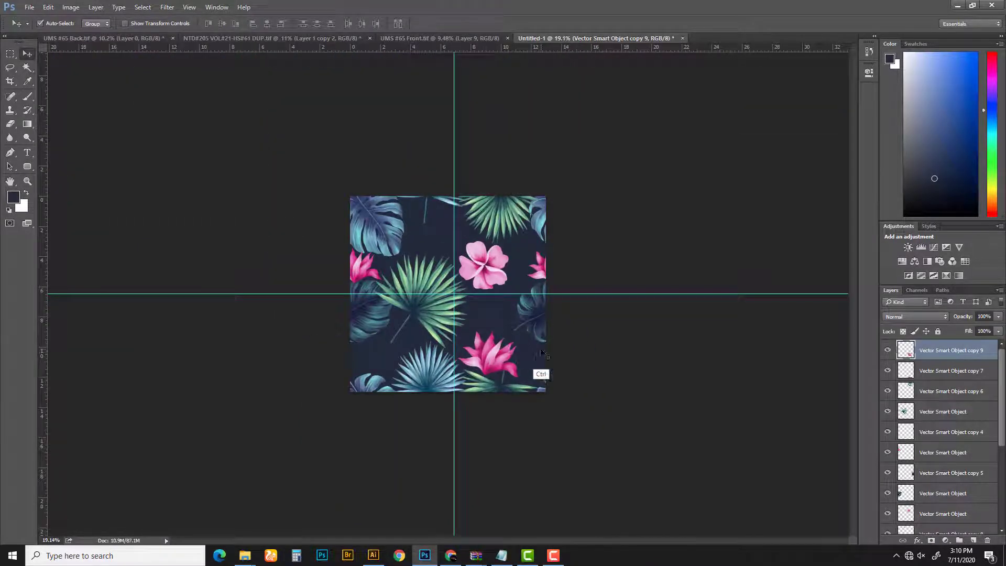
mouse_move(532, 370)
left_mouse_down()
mouse_move(506, 317)
mouse_move(485, 321)
mouse_move(511, 362)
left_mouse_up()
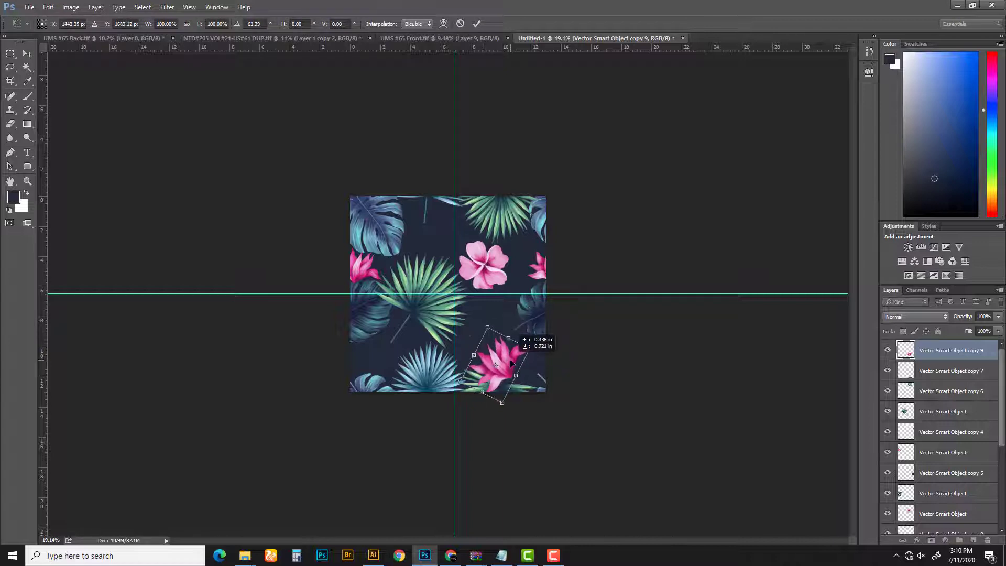
key("Return")
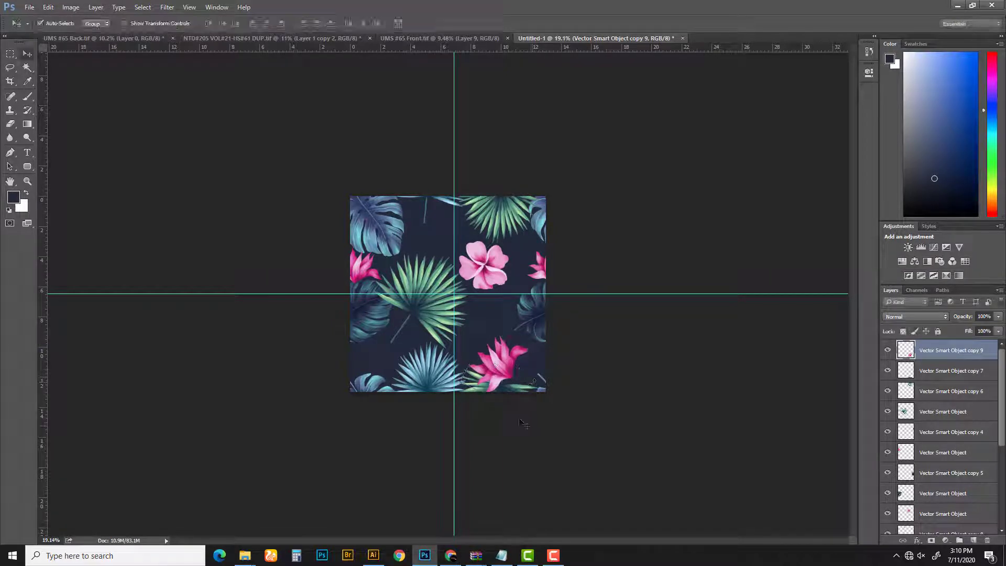
key("ctrl+t")
left_click_drag(456, 405, 465, 398)
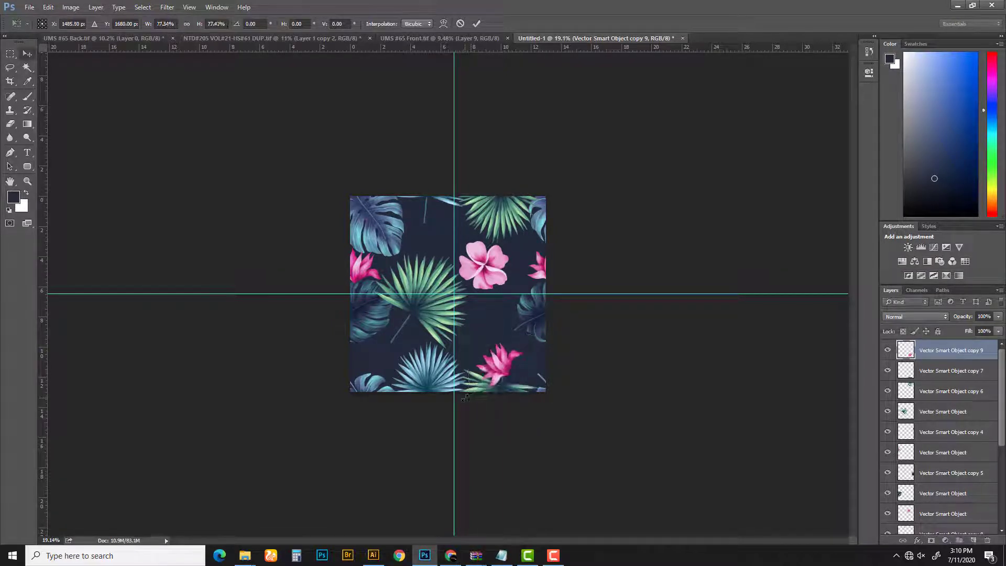
key("Return")
Step: Nudge the lily copy slightly and rotate it to stand upright
scroll(466, 399, "up", 3)
mouse_move(565, 424)
left_mouse_down()
mouse_move(601, 443)
mouse_move(593, 450)
left_mouse_up()
key("ctrl+t")
key("Return")
scroll(562, 348, "down", 3)
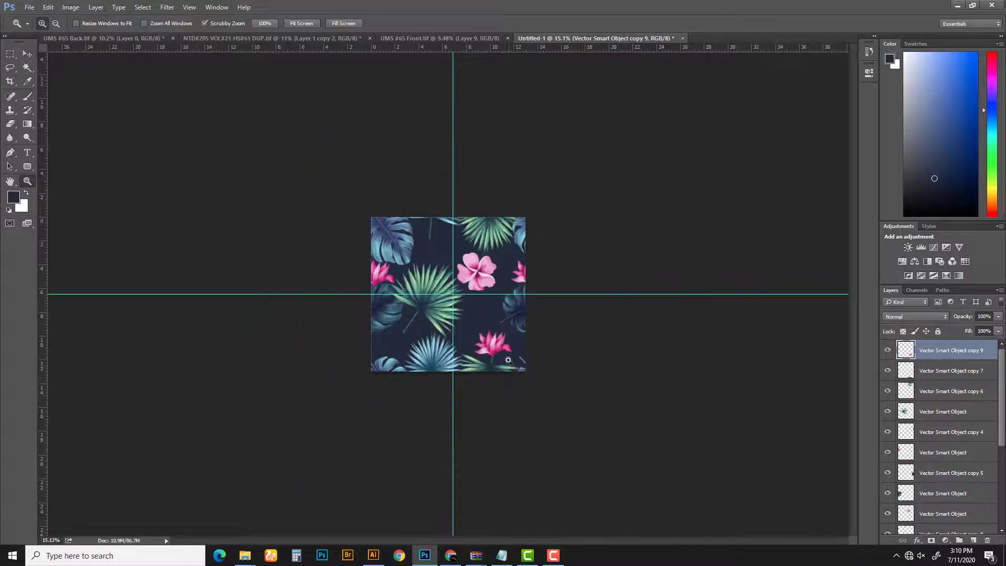
scroll(487, 283, "up", 1)
Step: Move the pink hibiscus up beside the top-left monstera
left_click(487, 278)
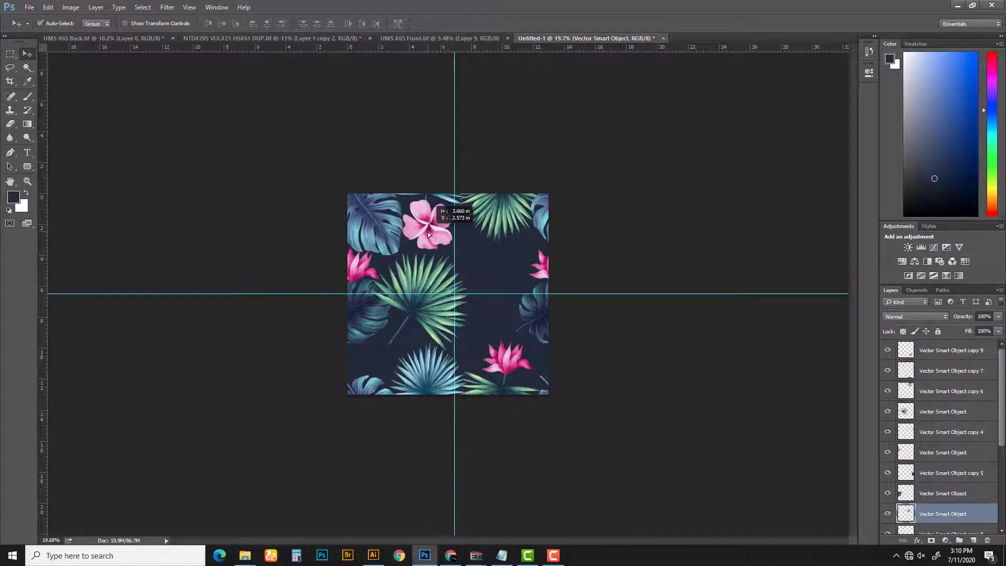
mouse_move(429, 238)
left_mouse_down()
mouse_move(429, 228)
mouse_move(468, 255)
mouse_move(401, 356)
left_mouse_up()
scroll(428, 228, "up", 5)
scroll(468, 255, "down", 5)
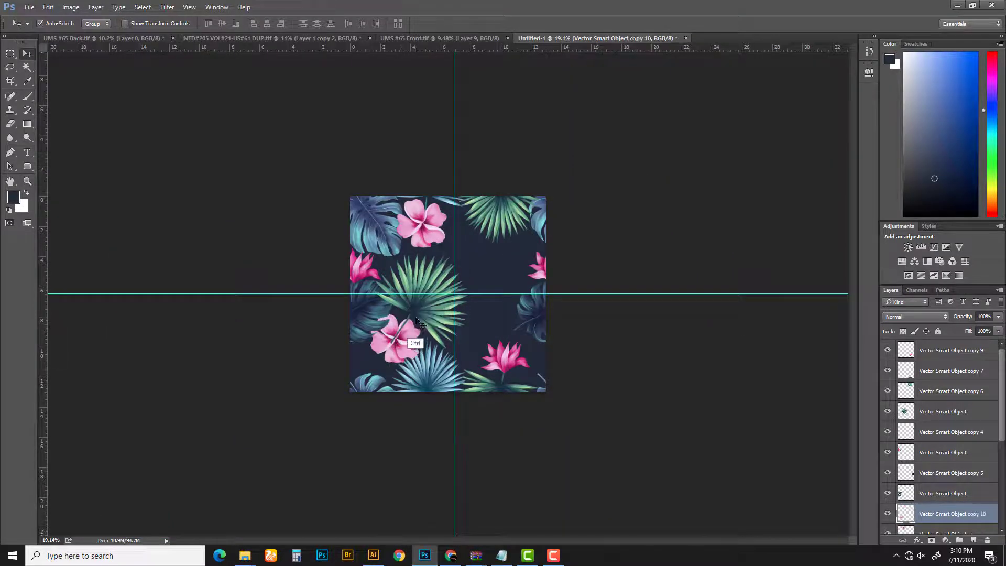
Step: Place a smaller rotated hibiscus copy in the lower-left gap, its layer on top
key("ctrl+t")
mouse_move(456, 327)
left_mouse_down()
mouse_move(414, 335)
mouse_move(406, 319)
left_mouse_up()
key("Return")
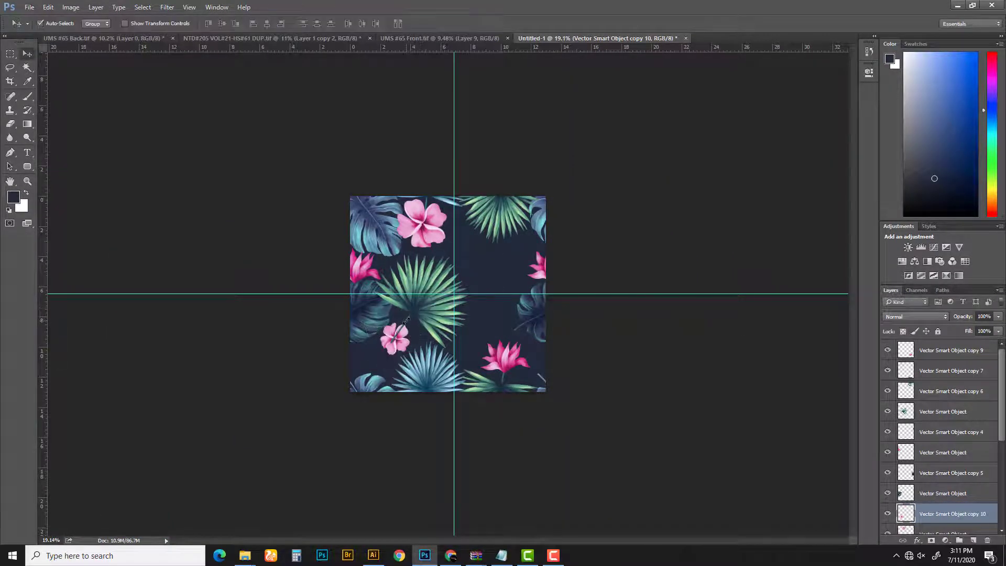
left_click_drag(966, 503, 959, 350)
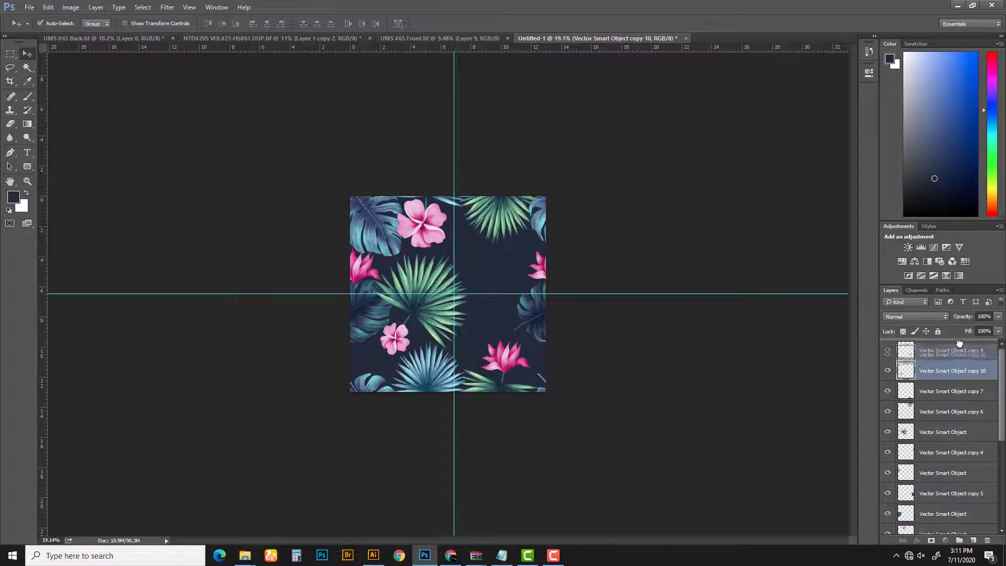
key("z")
mouse_move(402, 340)
left_mouse_down()
mouse_move(461, 338)
mouse_move(399, 306)
left_mouse_up()
Step: Copy the monstera leaf into the centre gap and rotate it up-right
key("v")
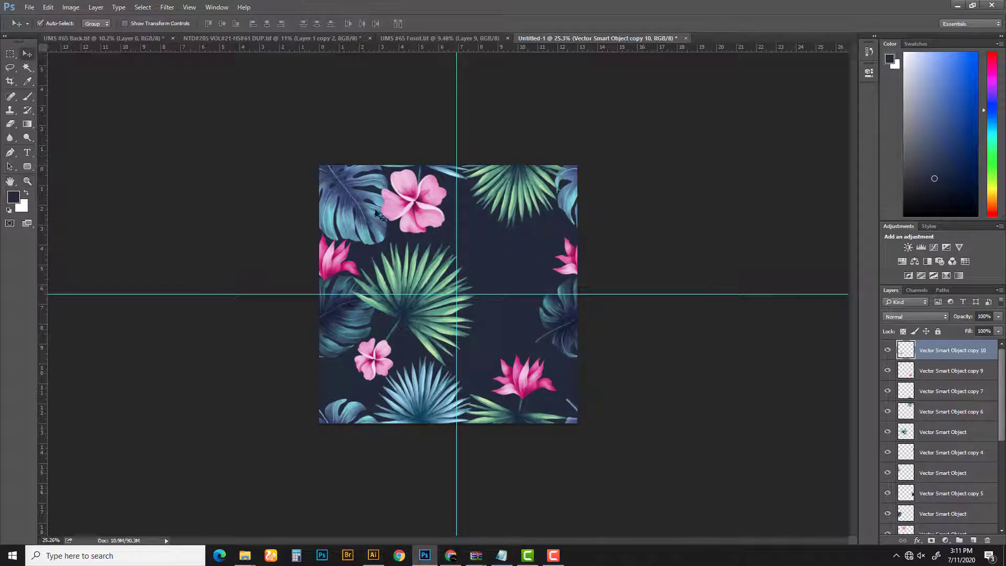
left_click(366, 215)
left_click_drag(365, 215, 503, 302)
key("ctrl+t")
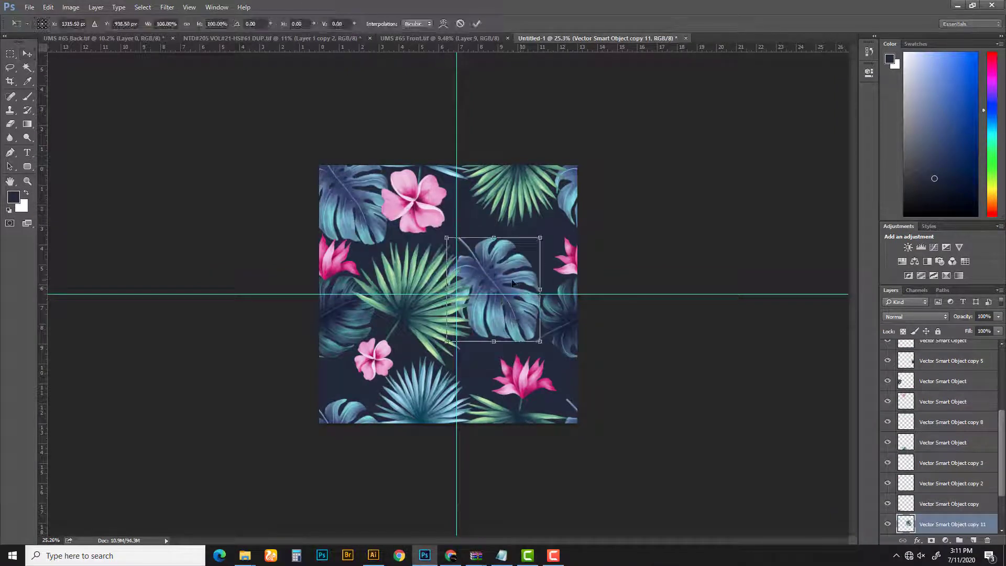
right_click(511, 279)
left_click_drag(558, 233, 538, 252)
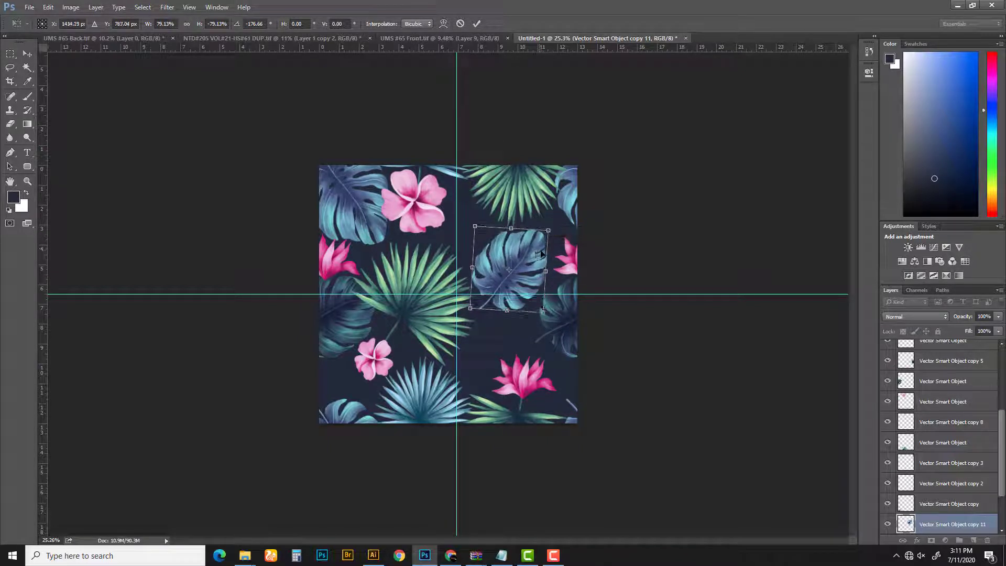
key("Return")
Step: Copy the blue fan palm upward, rotate it slightly and nudge it into place
left_click(431, 410)
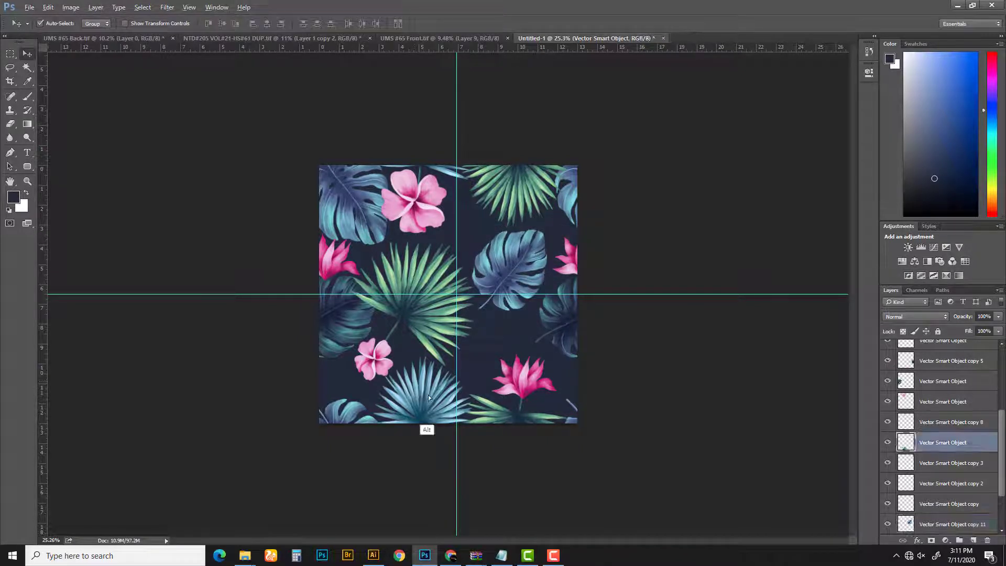
mouse_move(428, 397)
left_mouse_down()
mouse_move(464, 279)
mouse_move(510, 333)
left_mouse_up()
key("ctrl+t")
left_click_drag(581, 322, 584, 331)
key("Return")
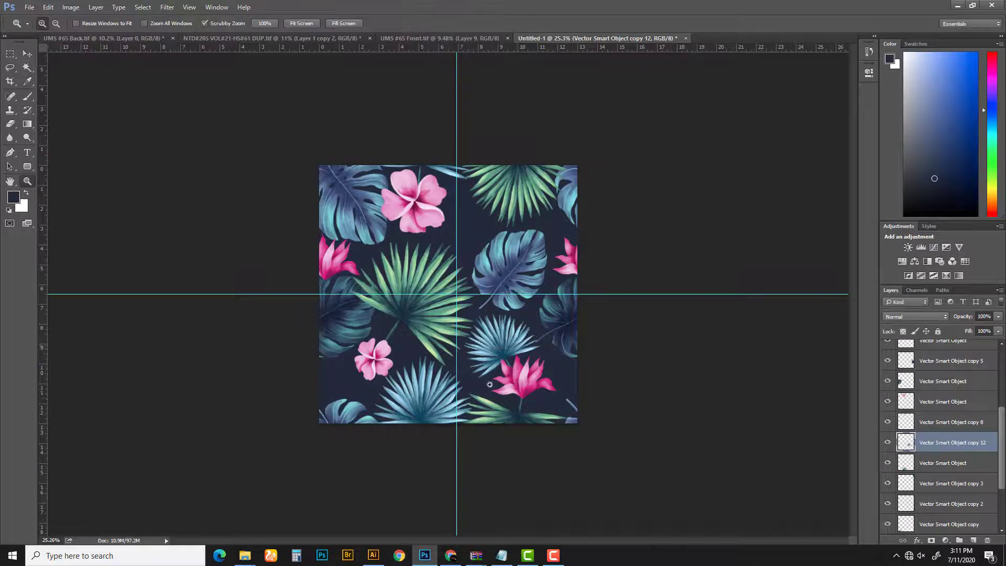
scroll(482, 362, "up", 5)
left_click_drag(482, 363, 461, 292)
key("z")
key("ctrl+0")
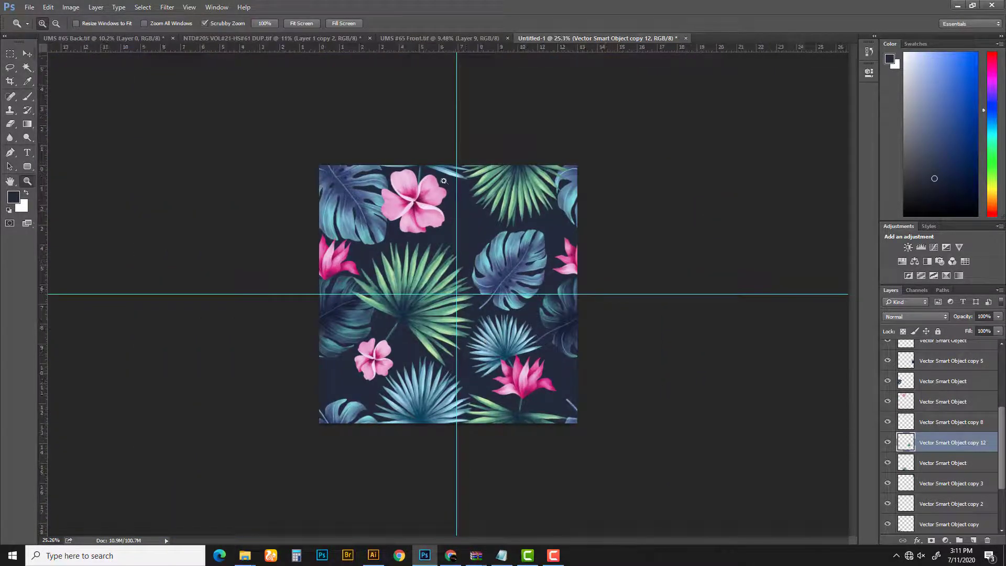
Step: Copy the pink hibiscus, turn it a quarter, and set it just below the guide intersection
key("v")
mouse_move(378, 367)
left_mouse_down()
mouse_move(543, 353)
mouse_move(561, 363)
mouse_move(485, 307)
mouse_move(495, 316)
left_mouse_up()
key("ctrl+t")
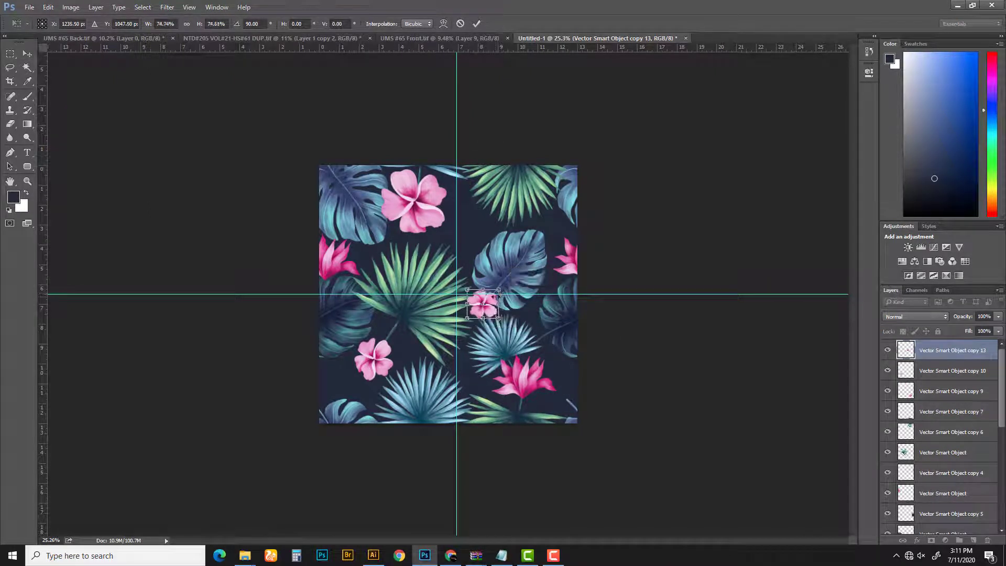
key("Return")
scroll(487, 304, "up", 5)
left_click_drag(498, 286, 487, 300)
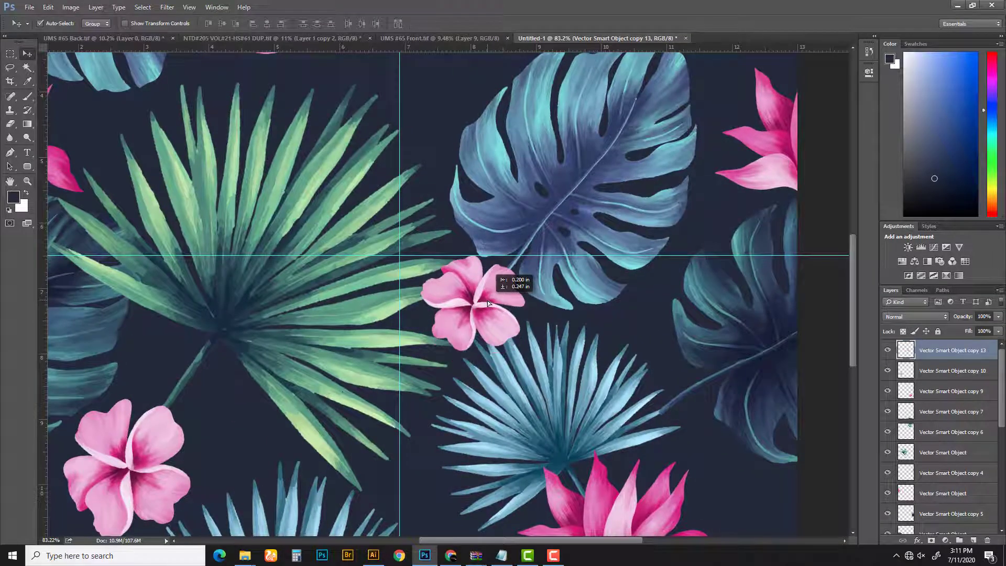
scroll(487, 300, "down", 8)
scroll(451, 293, "up", 4)
Step: Duplicate the pink lily and shrink it onto the lower-left tile edge
left_click(338, 270)
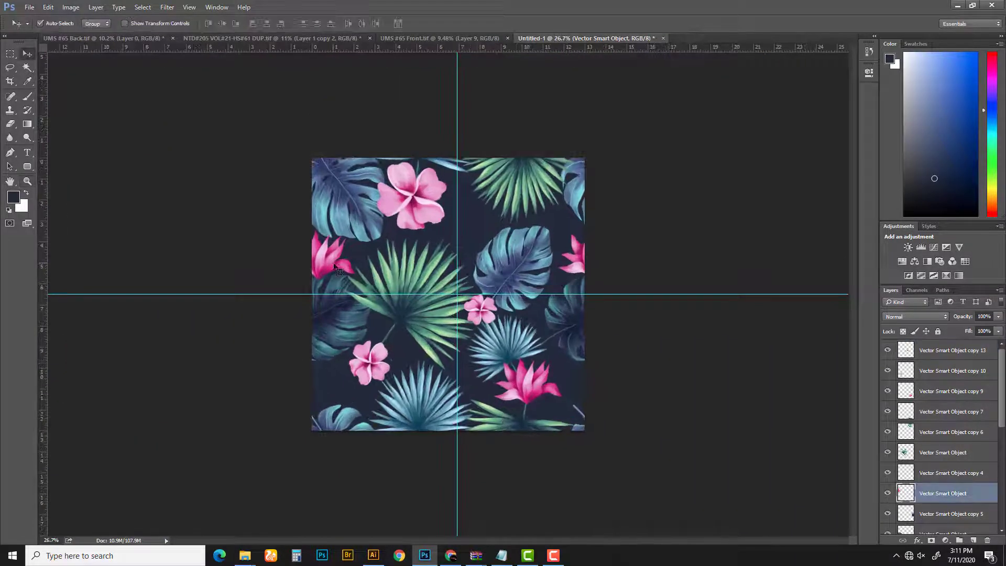
left_click(436, 210)
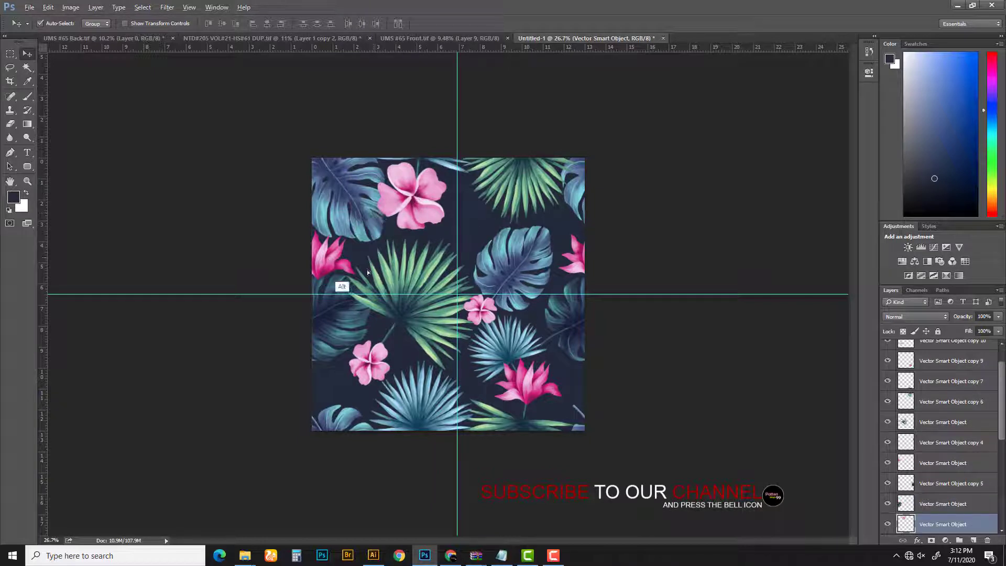
left_click_drag(367, 269, 466, 306, "alt")
key("ctrl+t")
mouse_move(443, 271)
left_mouse_down()
mouse_move(419, 288)
mouse_move(334, 409)
left_mouse_up()
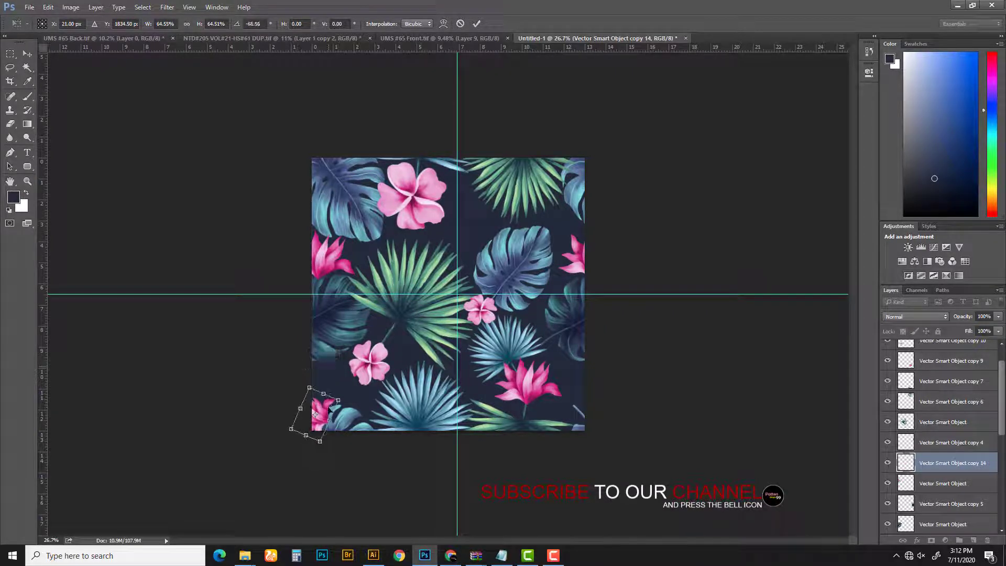
left_click_drag(329, 410, 323, 397)
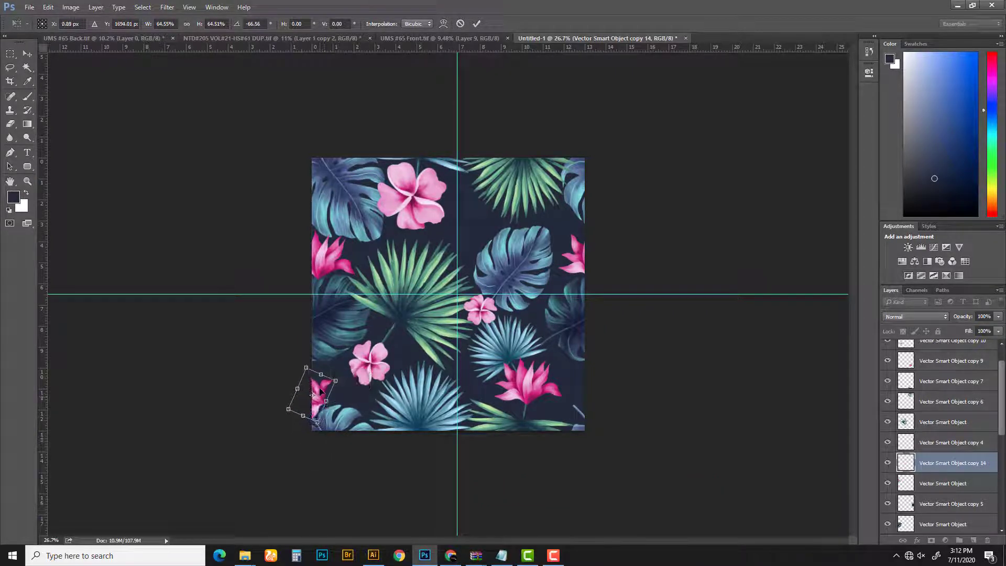
key("Return")
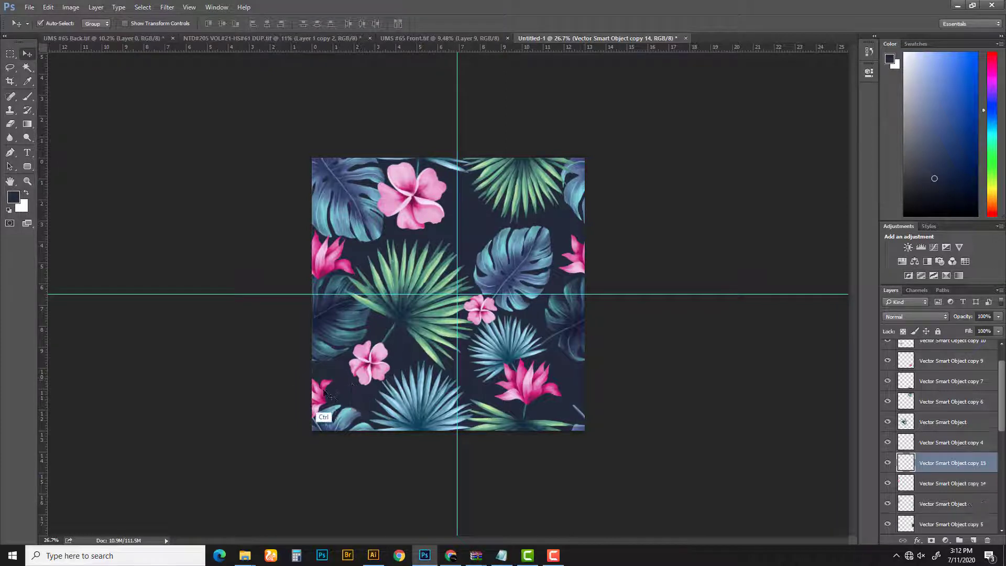
Step: Slide a lily copy straight across to the right edge and nudge it flush
left_click(10, 55)
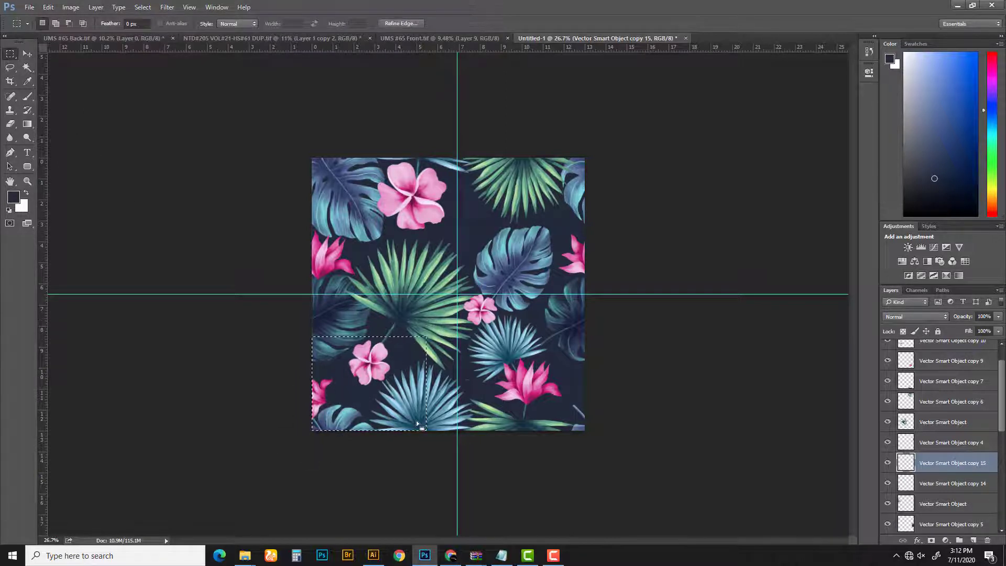
key("ctrl+t")
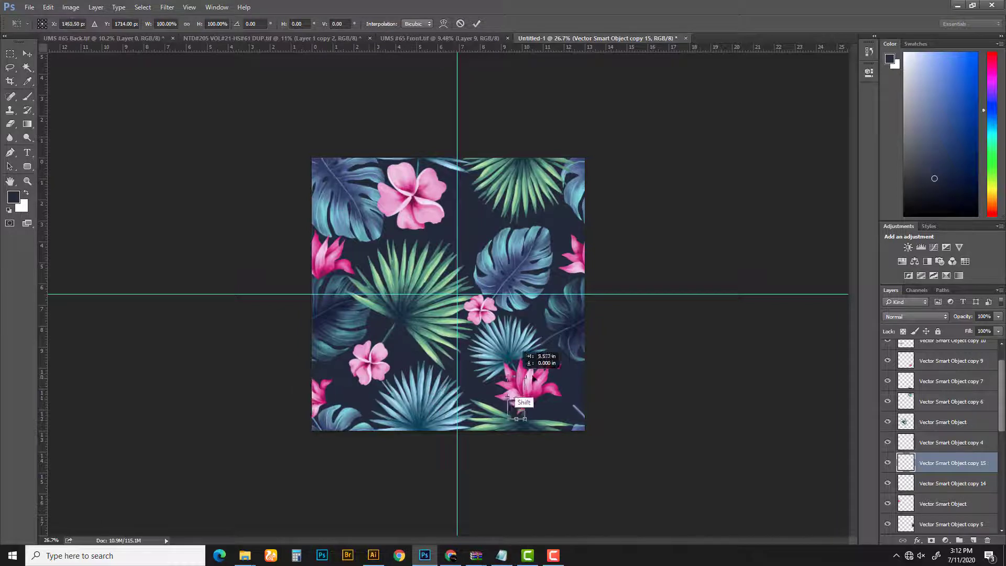
left_click_drag(521, 378, 574, 378)
key("Return")
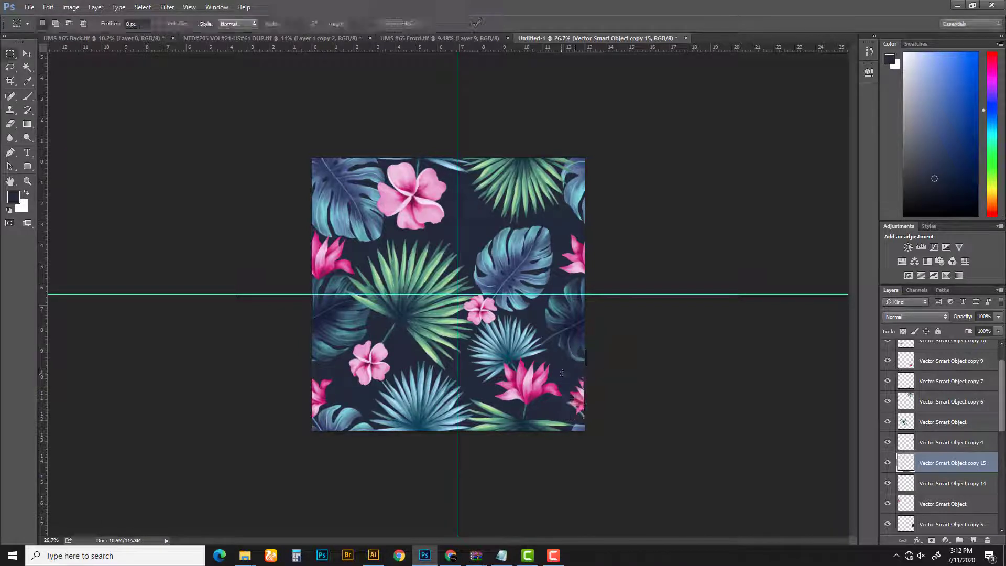
scroll(561, 373, "up", 2)
scroll(556, 367, "up", 4)
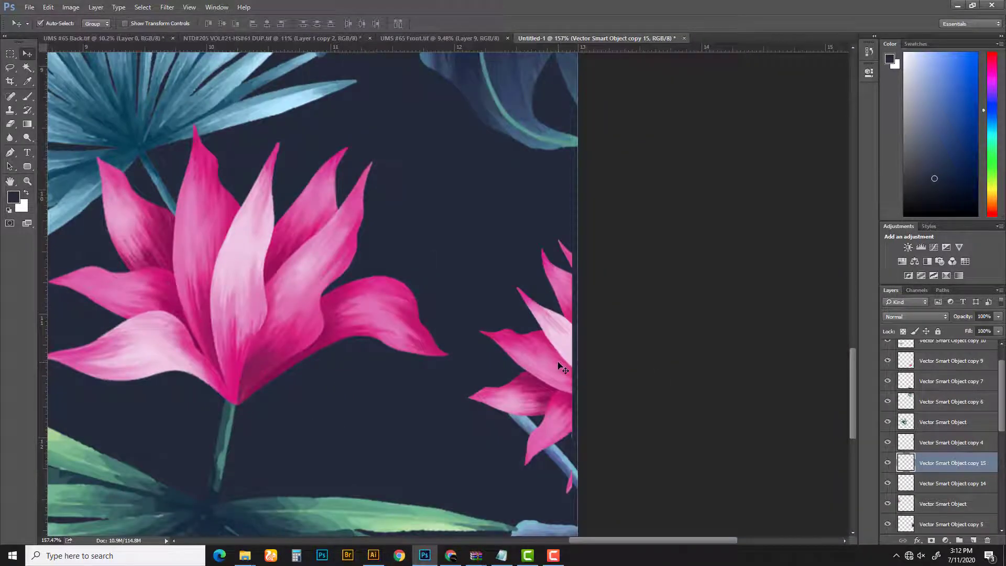
left_click_drag(560, 365, 561, 367)
Step: Fine-tune the right-edge lily's alignment and zoom to check it
scroll(548, 304, "up", 7)
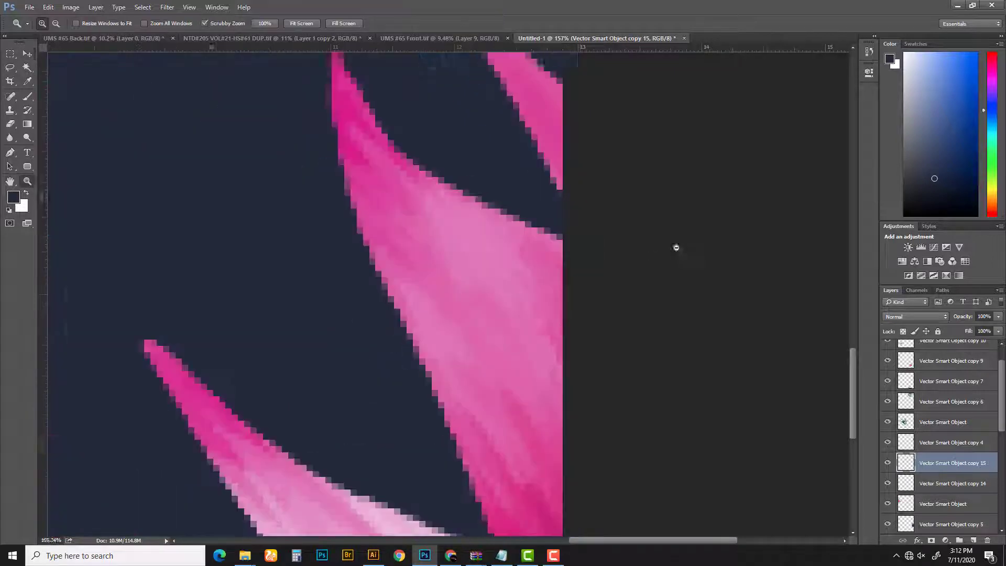
left_click_drag(549, 304, 555, 315)
key("z")
scroll(521, 325, "down", 10)
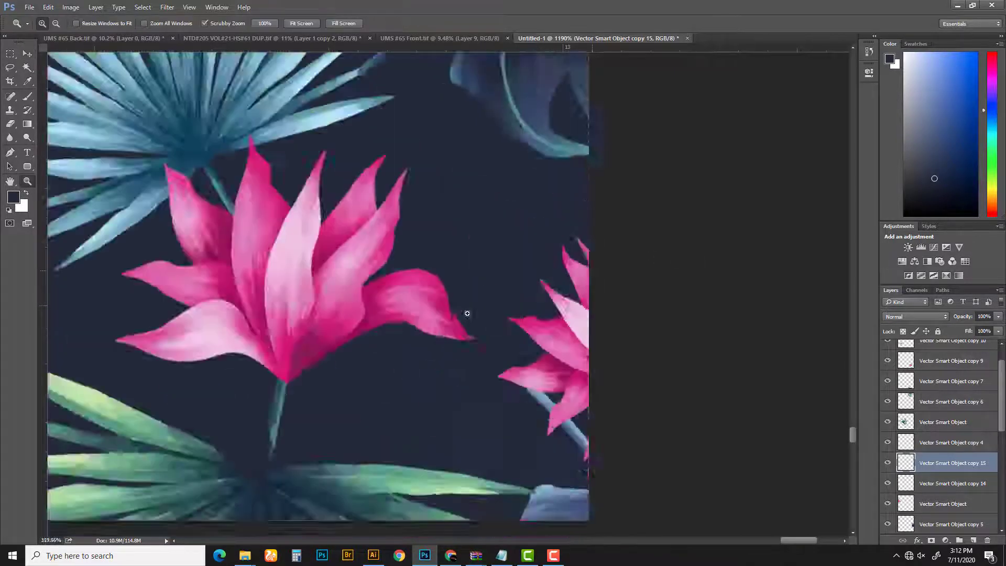
scroll(521, 325, "down", 5)
scroll(551, 367, "up", 2)
scroll(577, 419, "up", 2)
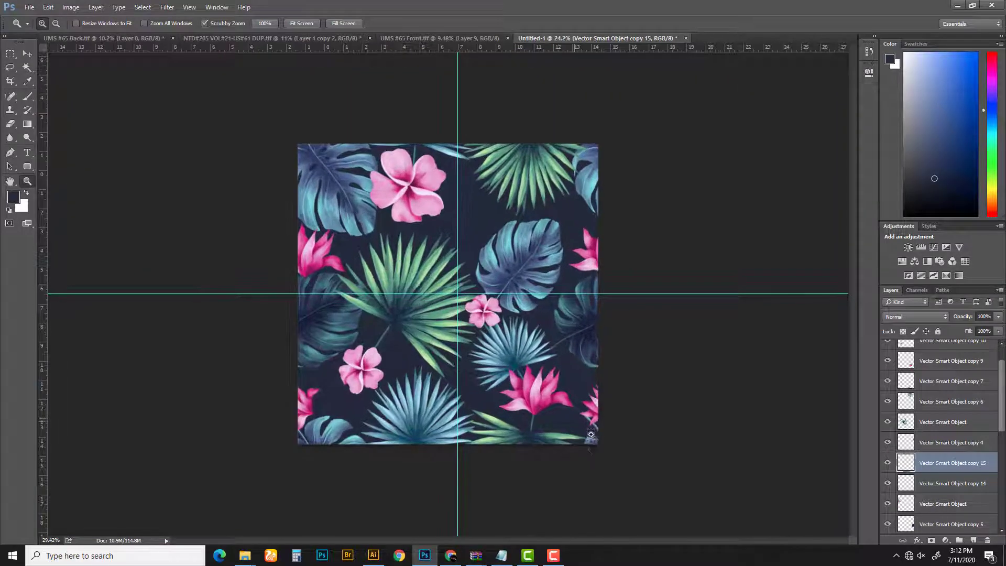
key("v")
left_click(587, 439)
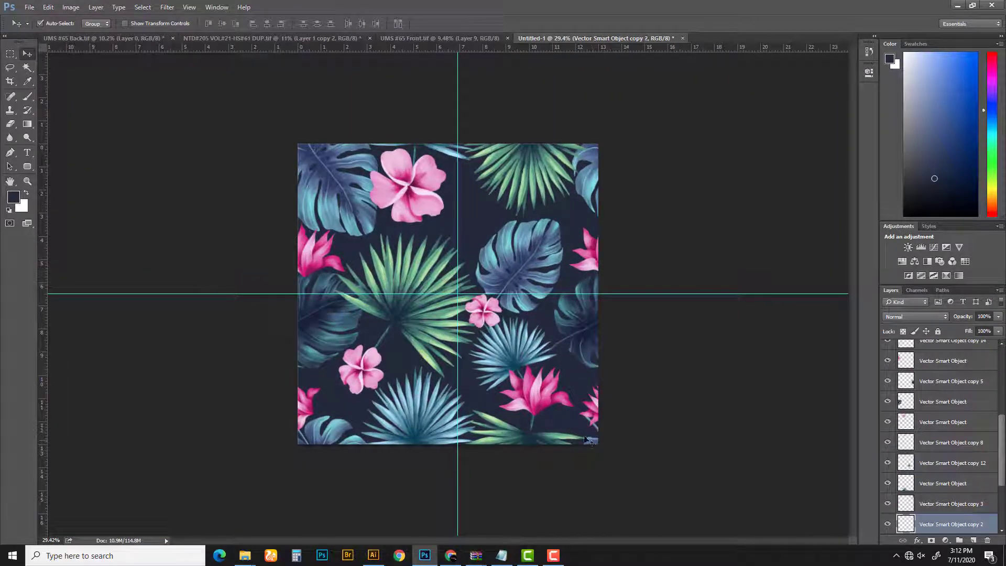
left_click(10, 67)
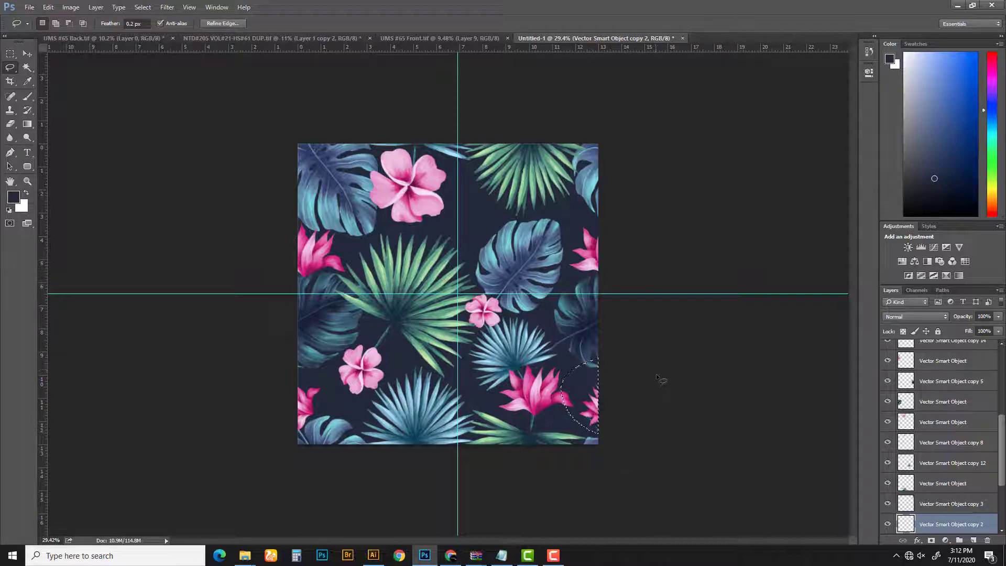
key("z")
left_click_drag(642, 390, 583, 379)
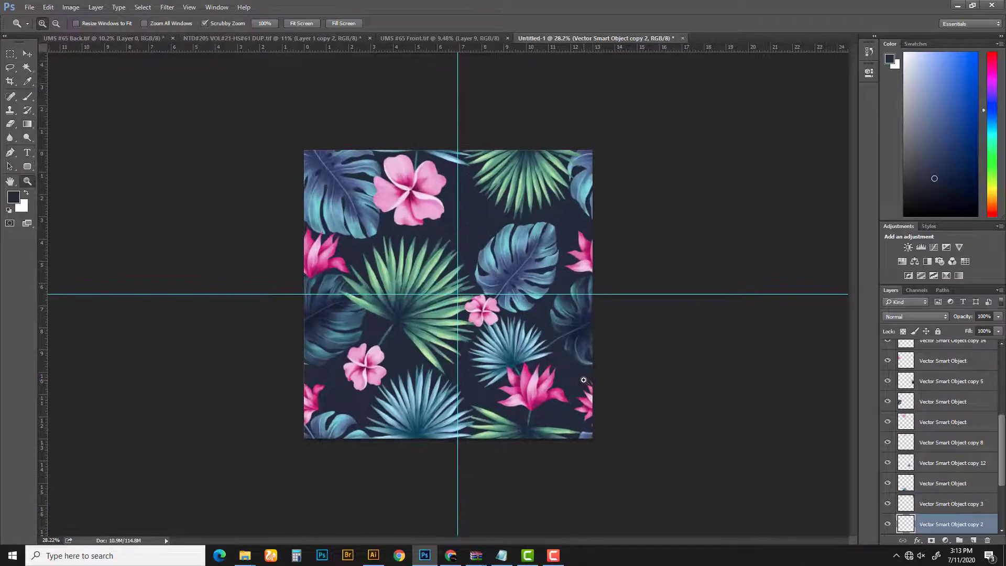
key("c")
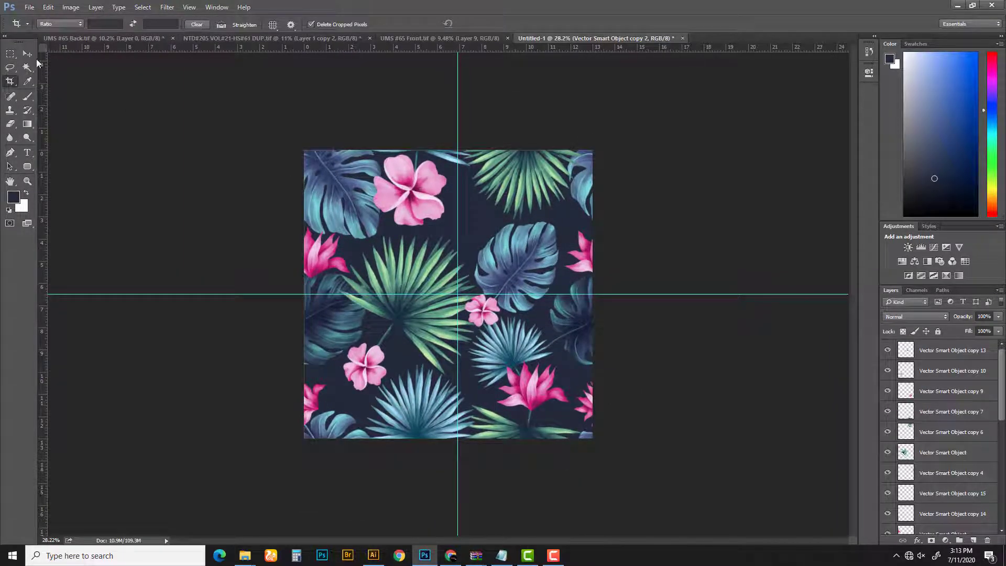
key("v")
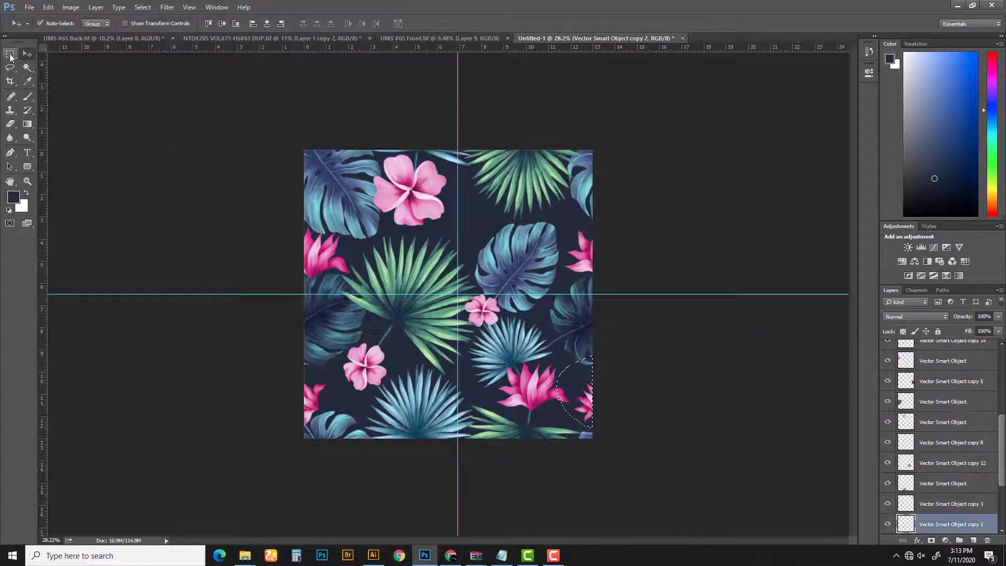
left_click(11, 54)
left_click(157, 152)
key("v")
left_click(419, 215)
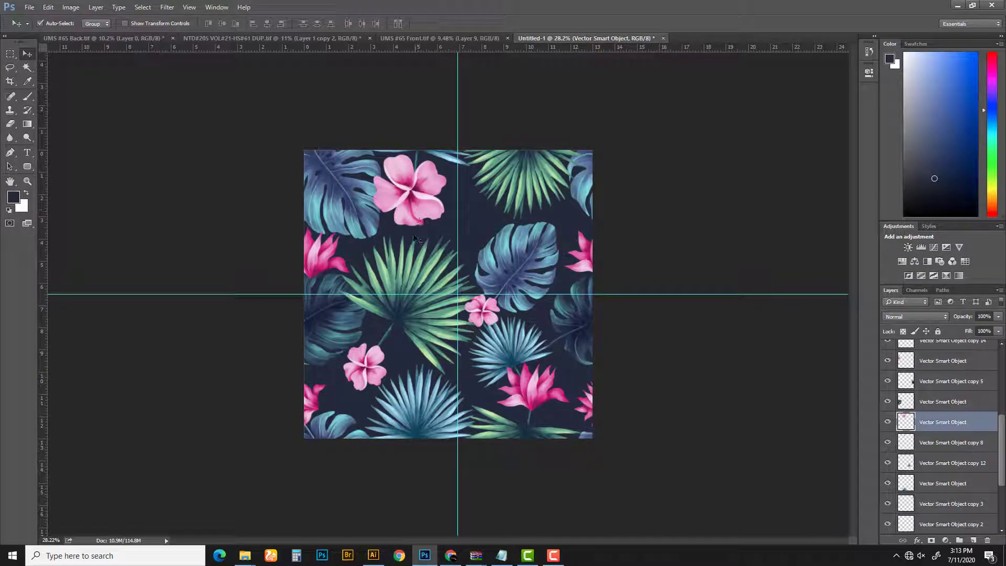
Step: Duplicate the blue fan palm upward, scale it to about 69% and flip it vertically
left_click(321, 260)
left_click_drag(414, 359, 490, 274)
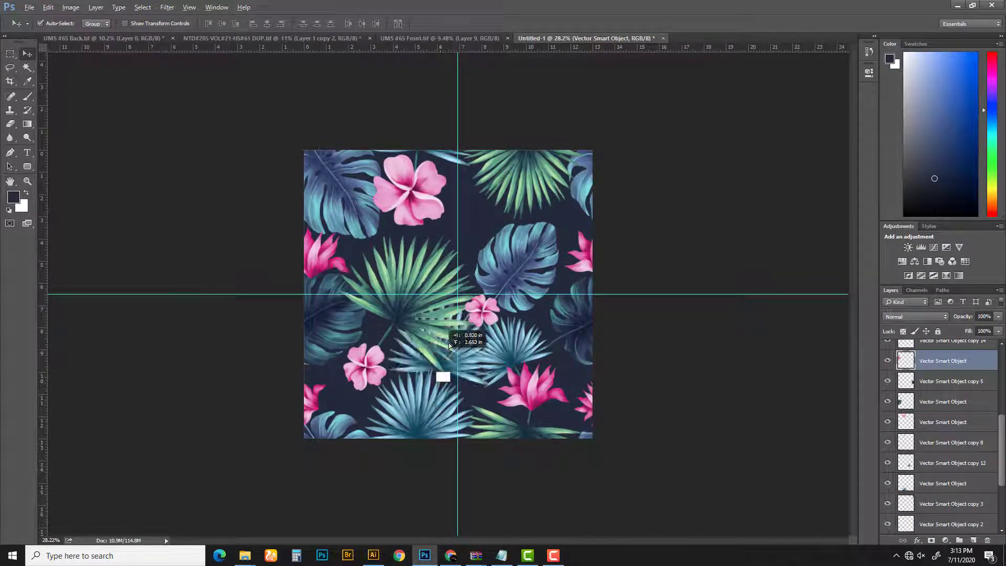
key("ctrl+t")
mouse_move(529, 219)
left_mouse_down()
mouse_move(501, 251)
mouse_move(489, 221)
left_mouse_up()
right_click(505, 280)
left_click(527, 417)
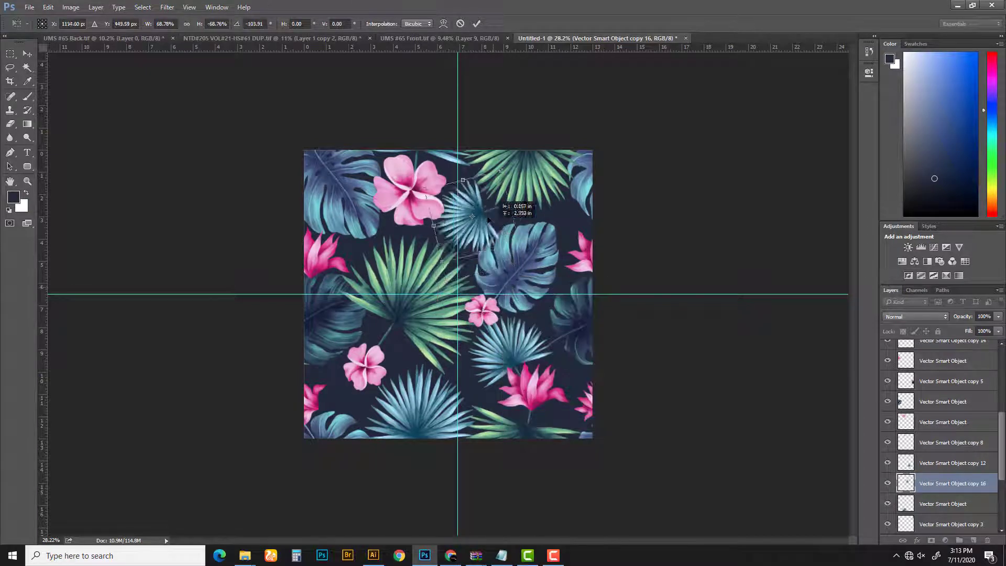
Step: Rotate the flipped fan-palm copy into the top gap and move it up-right
left_click_drag(560, 137, 551, 163)
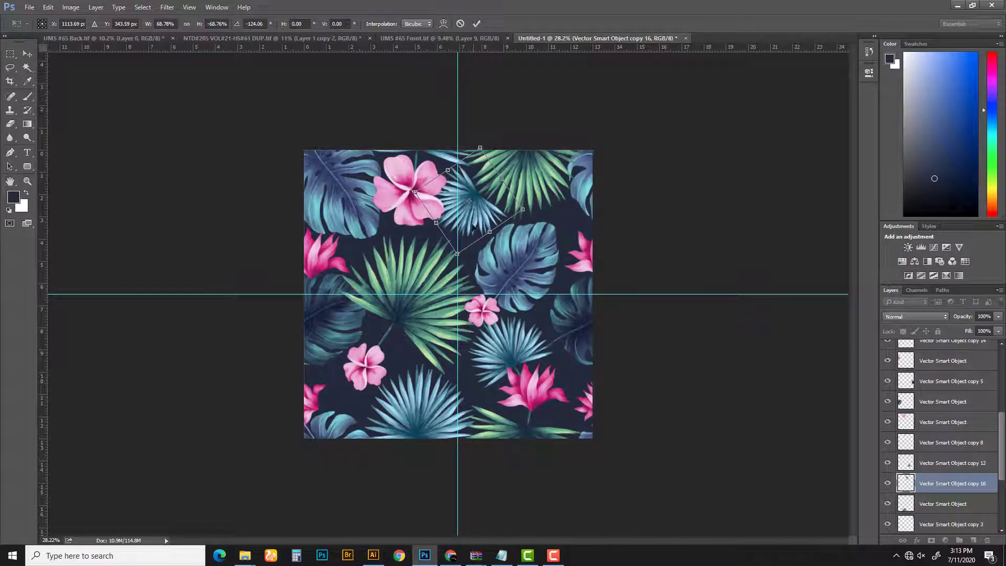
left_click_drag(473, 227, 474, 237)
left_click_drag(568, 175, 571, 191)
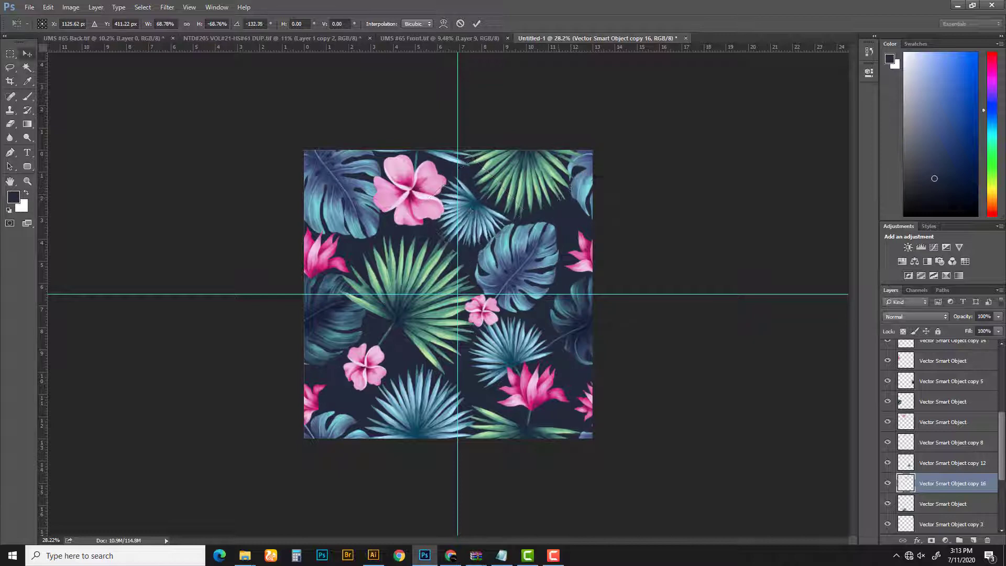
key("Return")
key("z")
left_click(525, 206)
key("v")
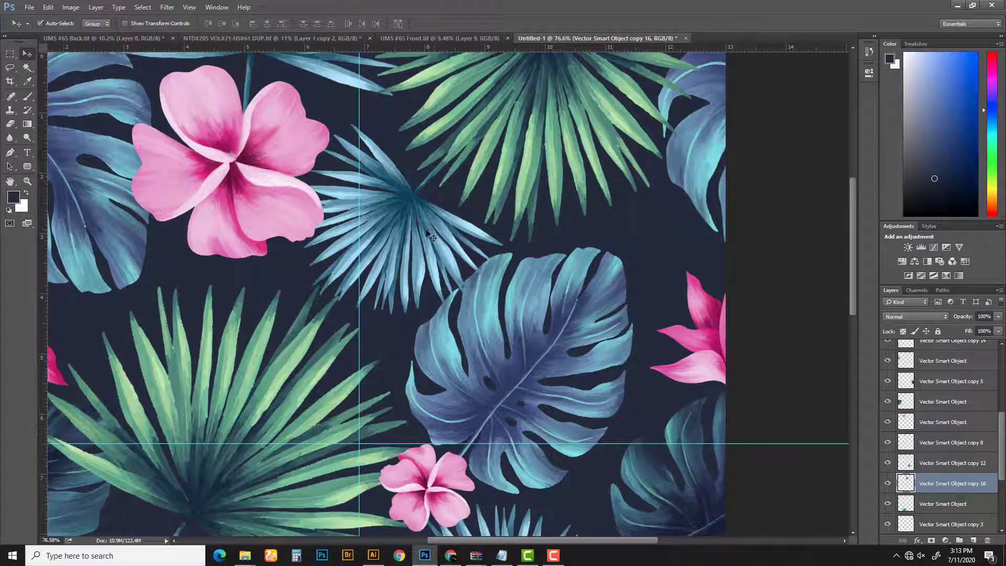
left_click_drag(431, 237, 444, 220)
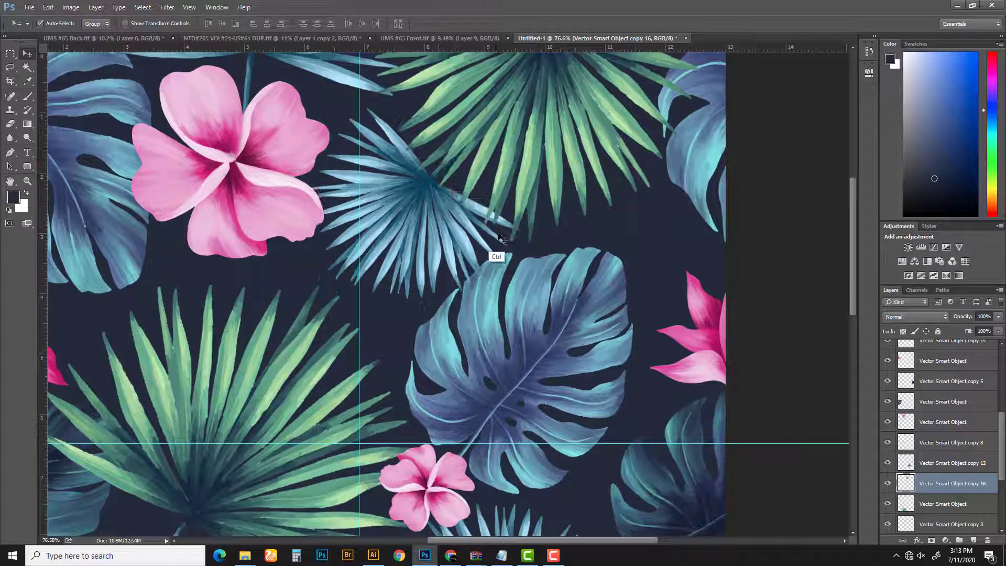
Step: Shrink the top fan-palm copy to about 78% and shift it slightly down-left
key("ctrl+t")
left_click_drag(520, 300, 496, 278)
left_click_drag(467, 246, 464, 251)
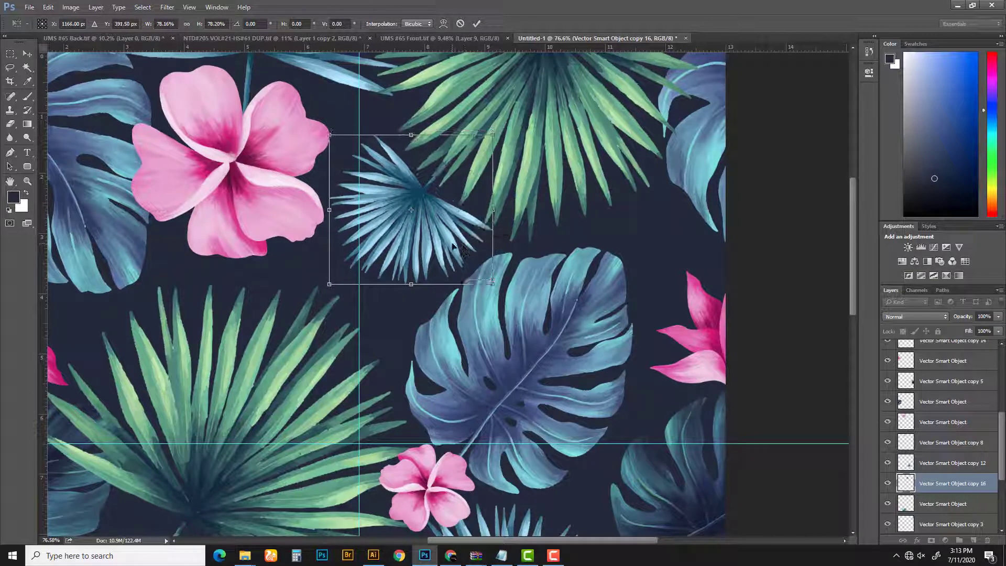
key("Return")
key("z")
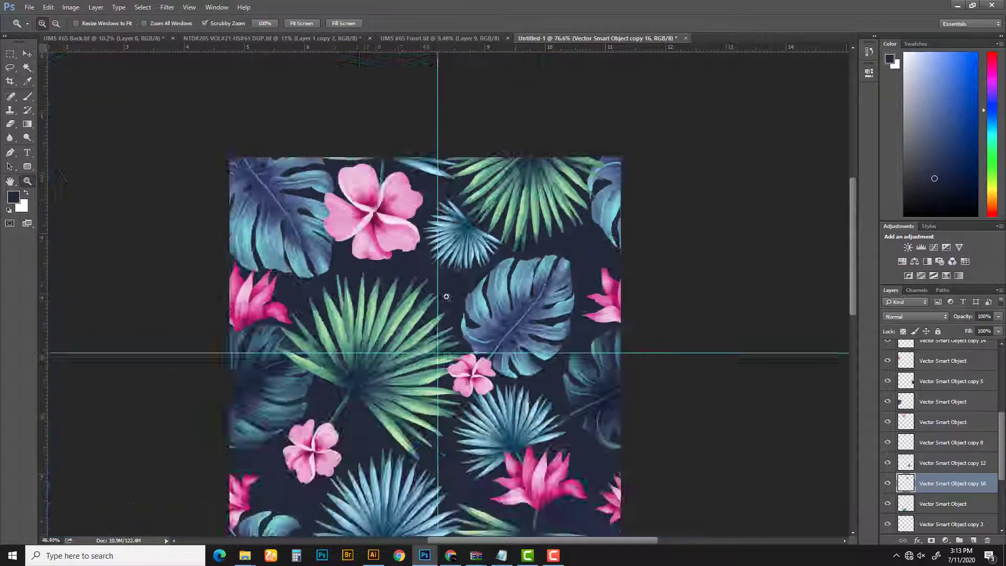
left_click_drag(454, 245, 444, 288)
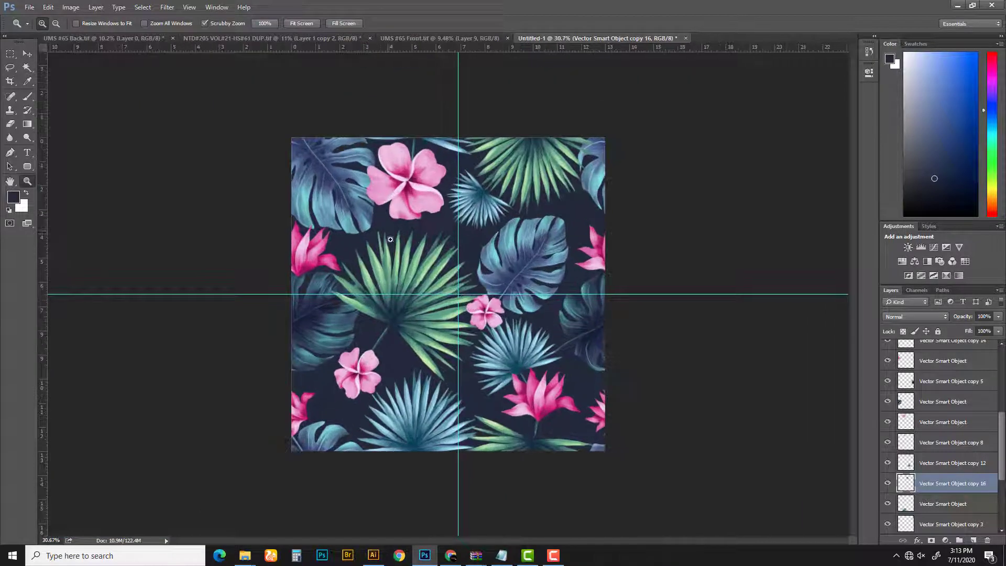
key("v")
left_click(516, 410)
Step: Duplicate the large pink flower, resize it, and raise copy 17 to the top of the layers
left_click(414, 214)
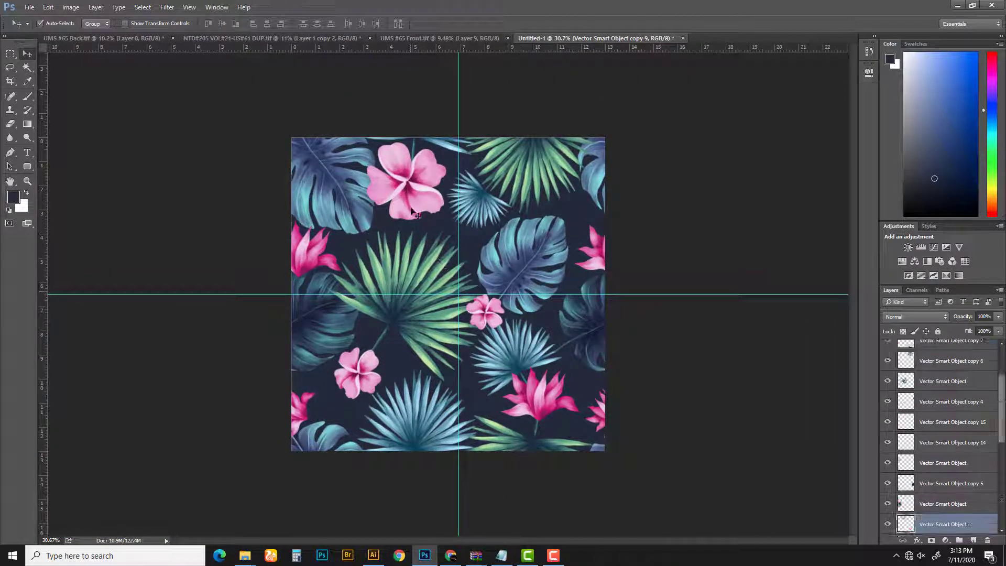
mouse_move(409, 192)
left_mouse_down()
mouse_move(588, 261)
mouse_move(506, 261)
mouse_move(489, 430)
mouse_move(485, 418)
left_mouse_up()
key("ctrl+t")
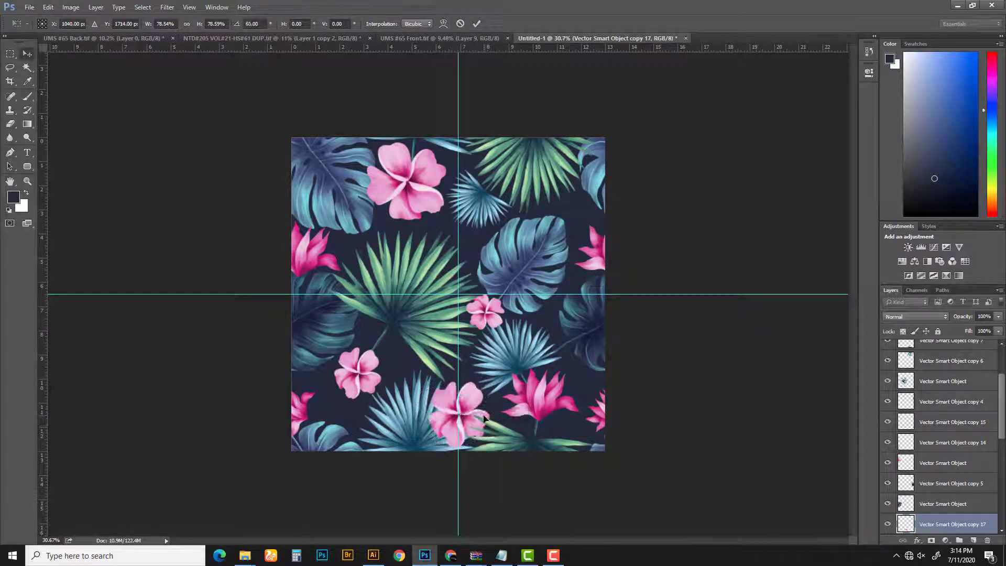
key("Return")
left_click_drag(954, 527, 949, 371)
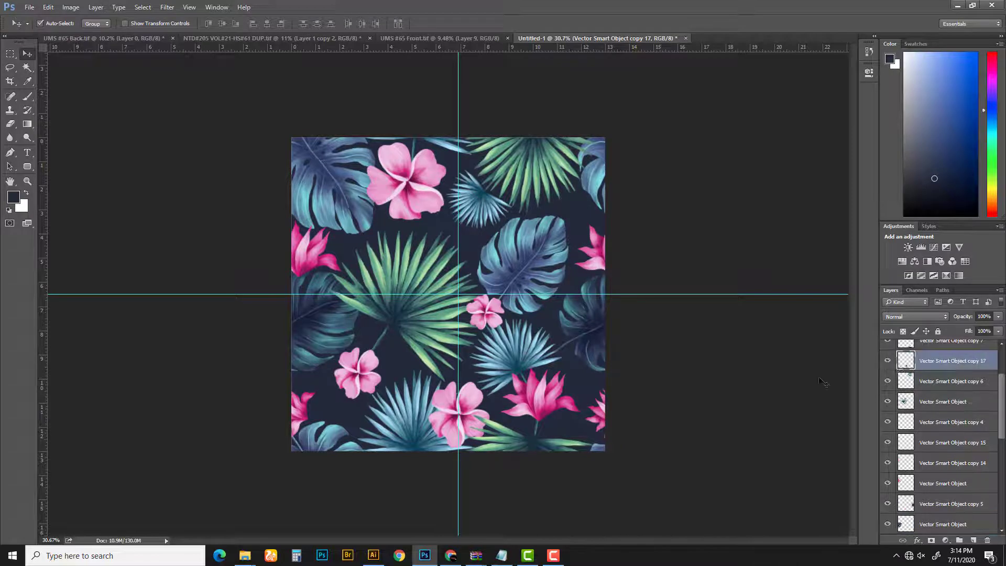
scroll(979, 390, "up", 2)
scroll(979, 391, "up", 1)
left_click_drag(969, 431, 965, 347)
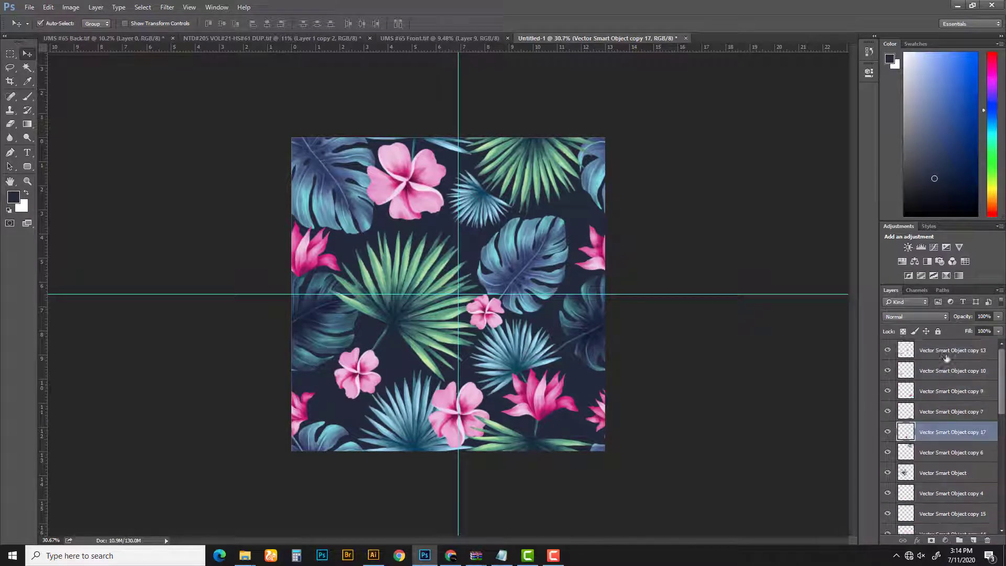
Step: Reposition the pink flower copy into the gap near the bottom centre
left_click_drag(473, 414, 480, 408)
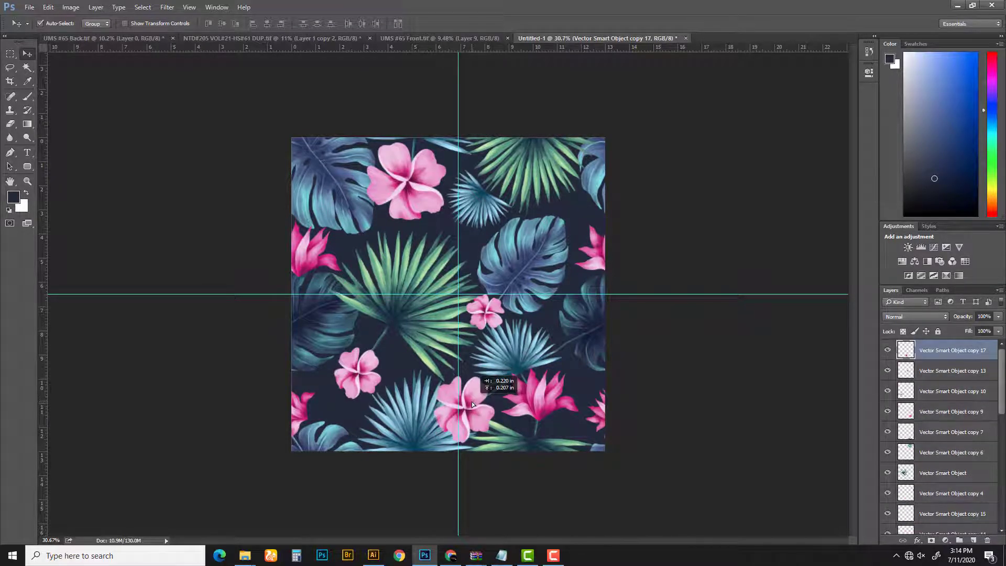
key("z")
left_click_drag(495, 341, 498, 342)
key("v")
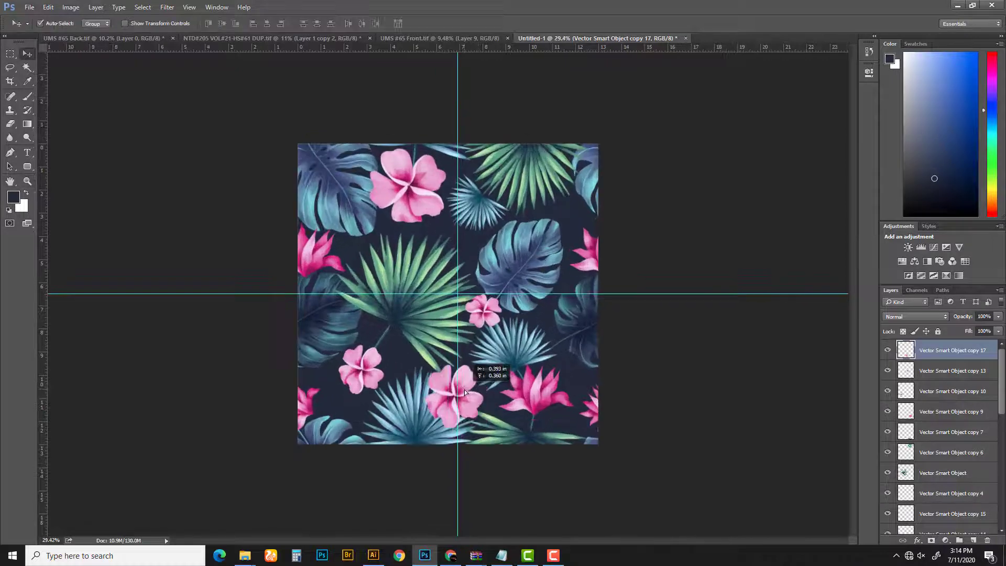
mouse_move(447, 379)
left_mouse_down()
mouse_move(465, 392)
mouse_move(431, 351)
mouse_move(415, 361)
mouse_move(482, 386)
left_mouse_up()
key("z")
key("c")
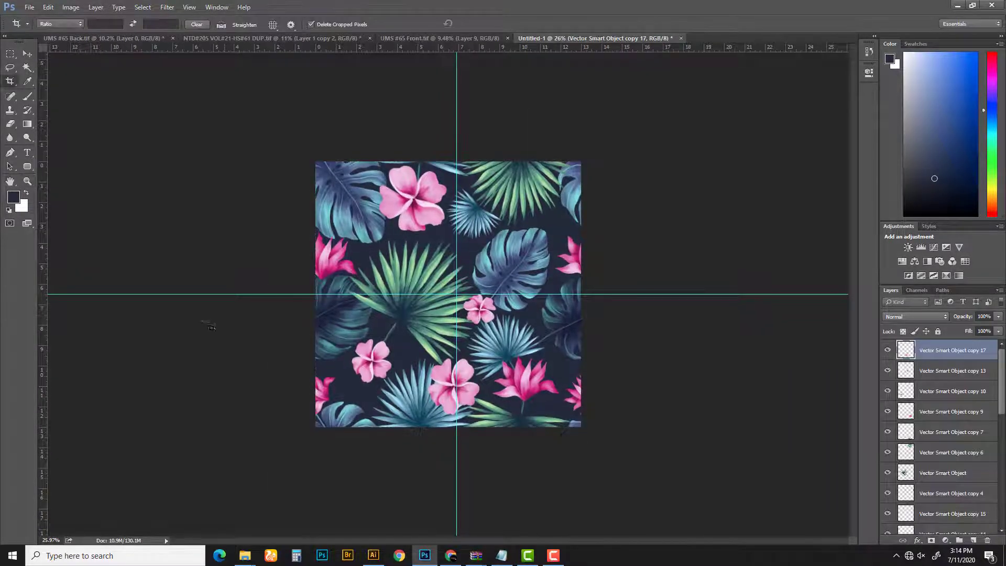
key("z")
left_click_drag(449, 295, 482, 271)
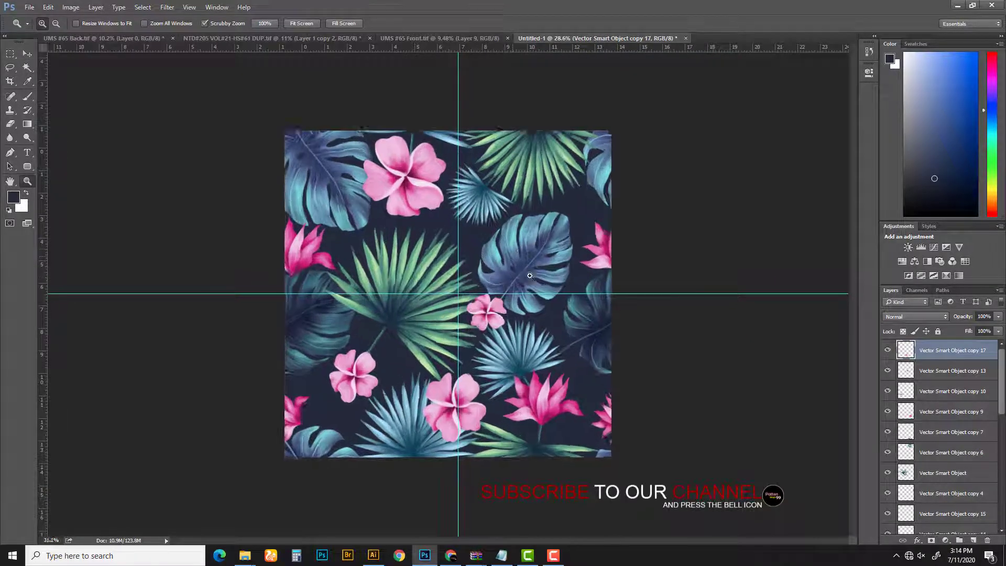
left_click_drag(528, 243, 541, 306)
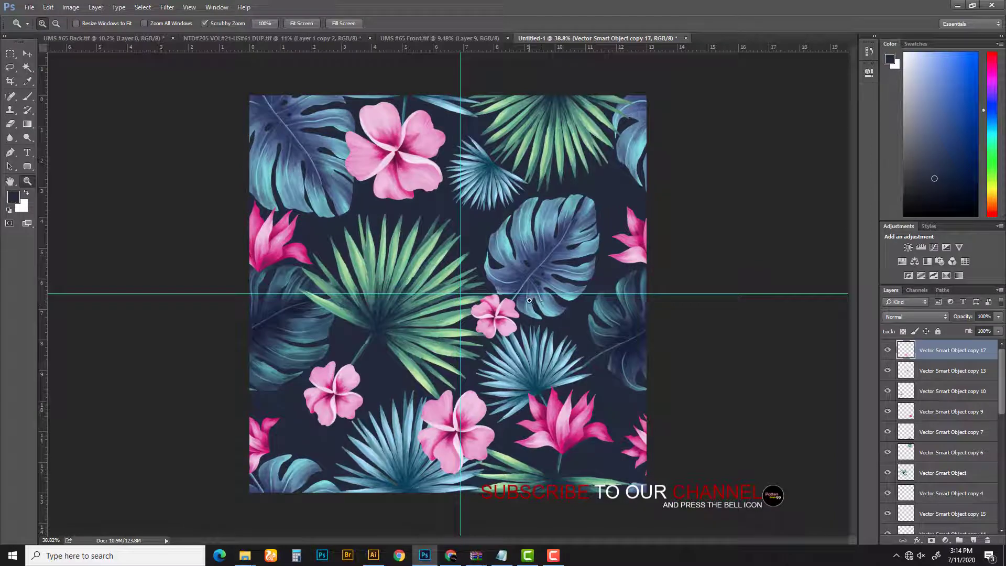
left_click(555, 556)
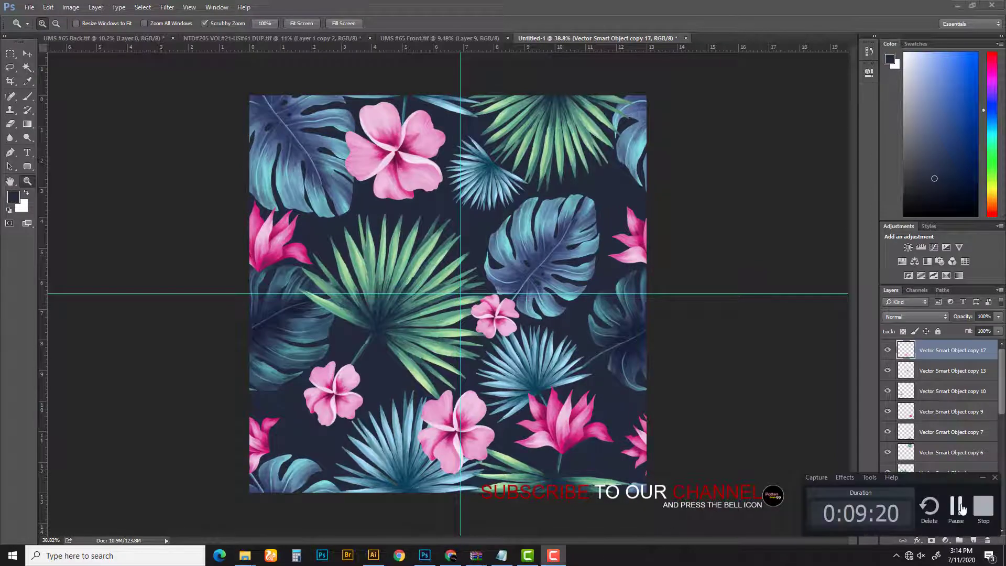
left_click_drag(450, 295, 398, 296)
key("v")
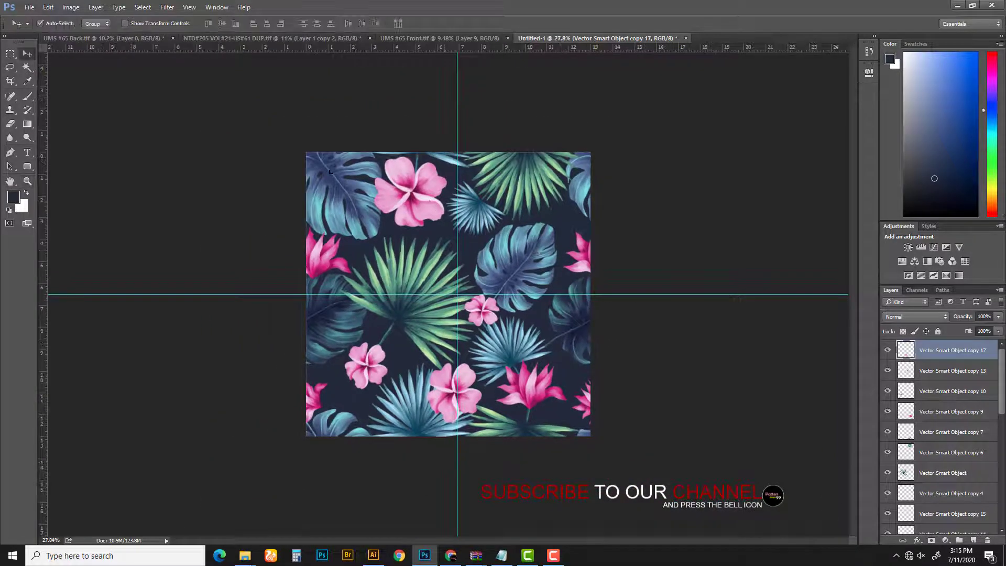
left_click_drag(611, 409, 642, 417)
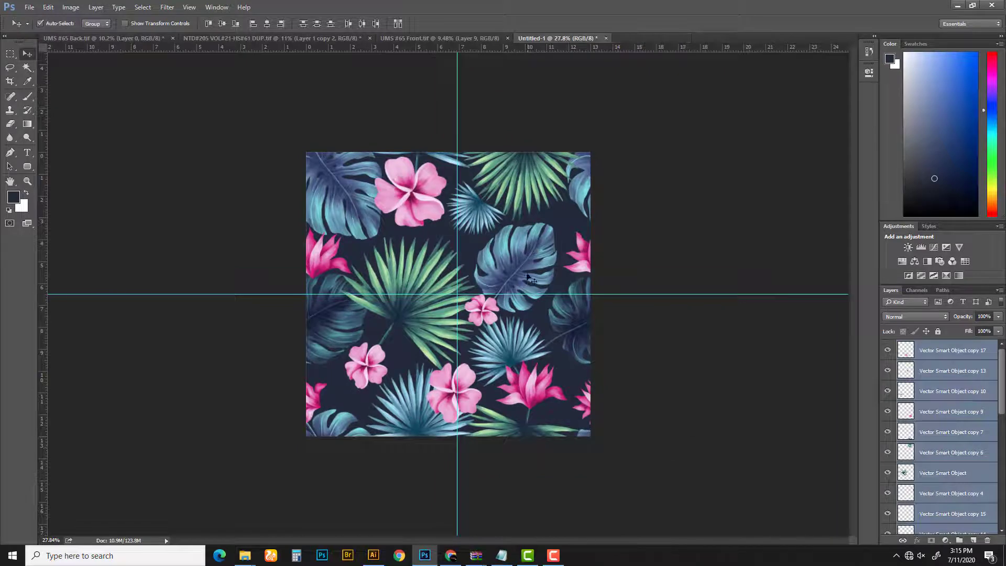
Step: Undo the stray move and convert the Background into Layer 0
left_click_drag(520, 272, 520, 364)
key("ctrl+z")
left_click_drag(1001, 382, 1002, 507)
double_click(958, 532)
left_click(595, 178)
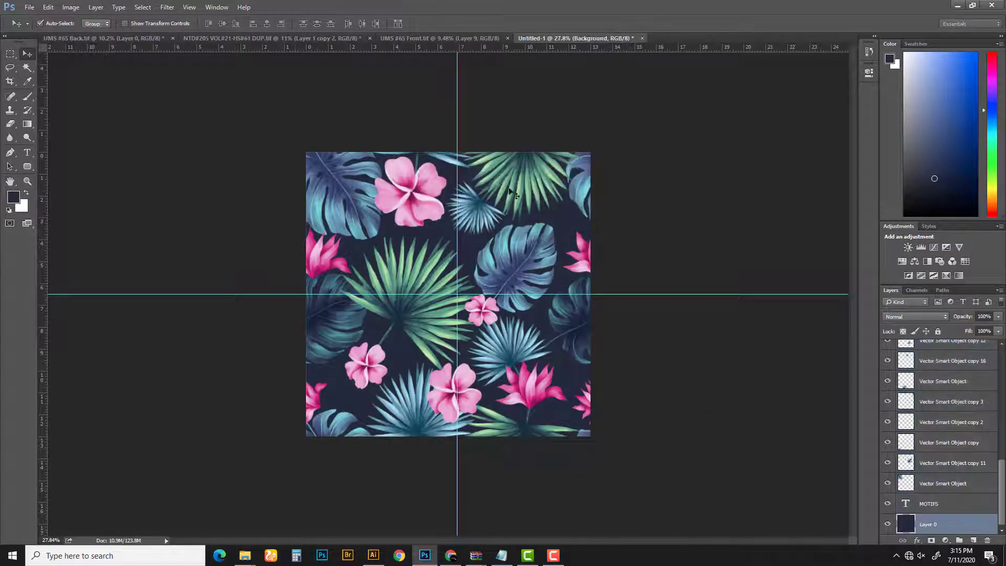
Step: Select all layers and trial a vertical offset of the pattern to check the seams
left_click_drag(526, 343, 569, 317)
left_click_drag(524, 256, 518, 355)
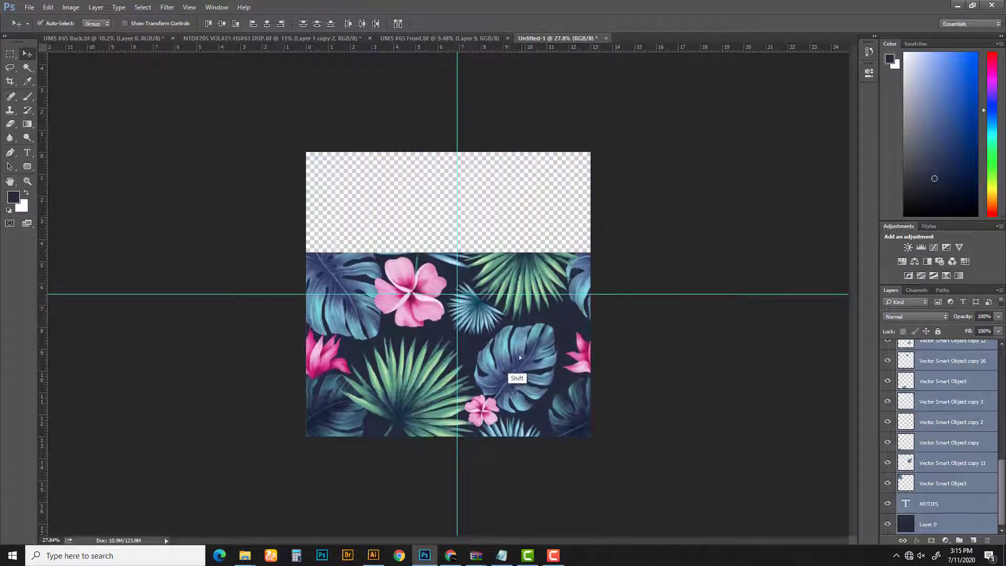
key("ctrl+j")
left_click_drag(515, 398, 555, 147)
left_click_drag(529, 205, 612, 230)
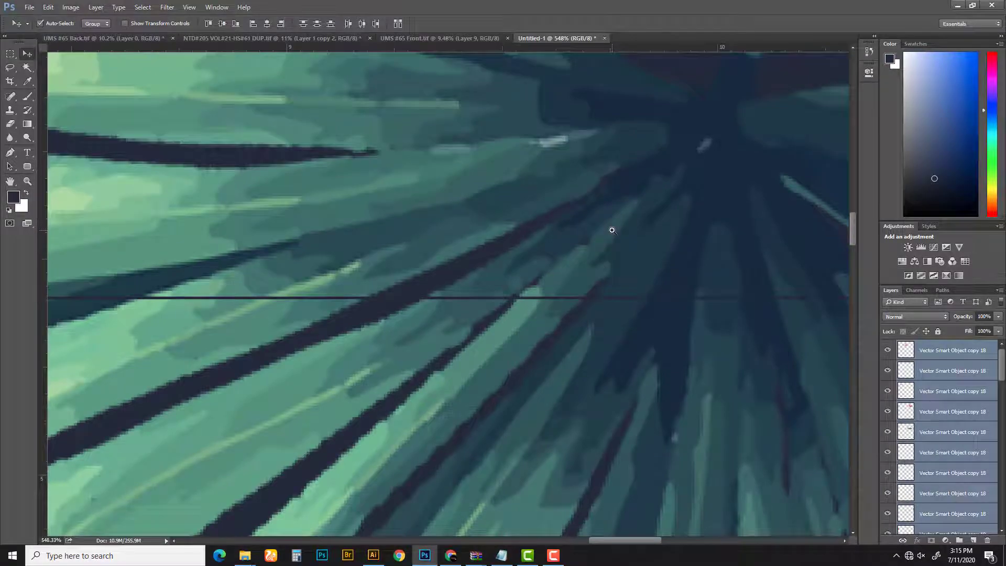
key("ctrl+0")
Step: Zoom in to inspect the palm leaves and flower at the seam, then reselect all layers
mouse_move(409, 231)
left_mouse_down()
mouse_move(479, 230)
mouse_move(414, 231)
left_mouse_up()
key("alt+comma")
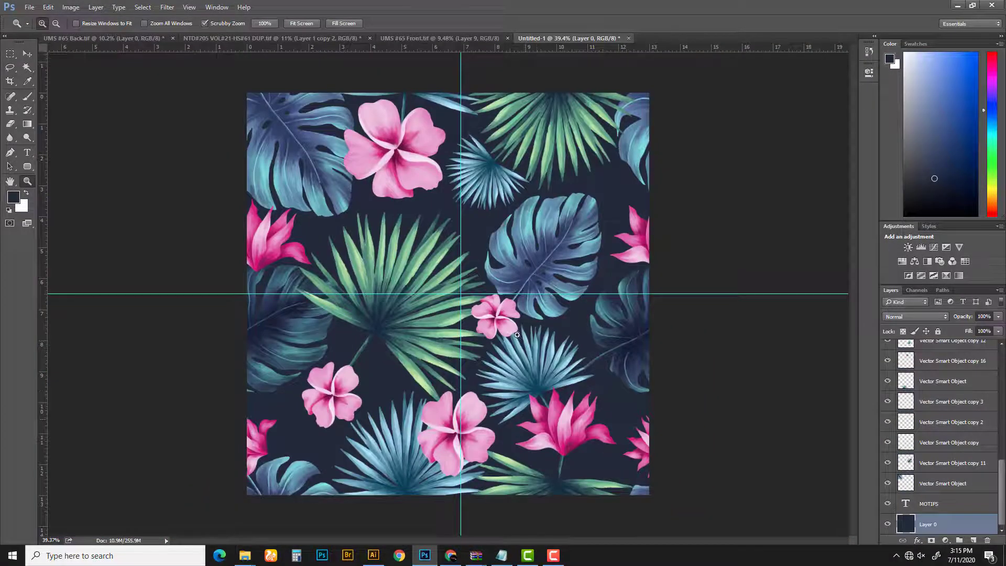
mouse_move(517, 334)
left_mouse_down()
mouse_move(555, 336)
mouse_move(529, 367)
mouse_move(567, 401)
left_mouse_up()
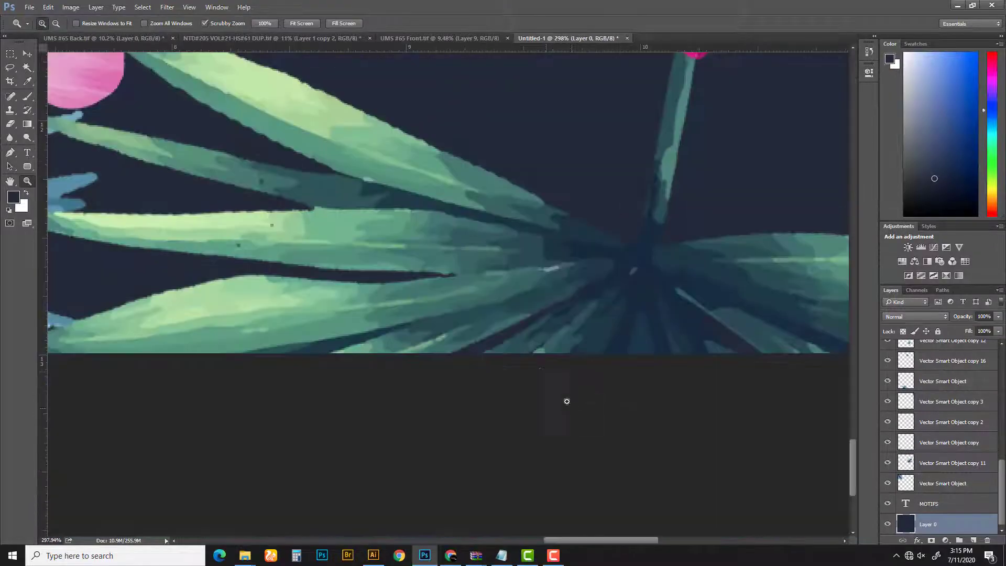
left_click_drag(482, 350, 524, 395)
left_click(562, 346, "ctrl")
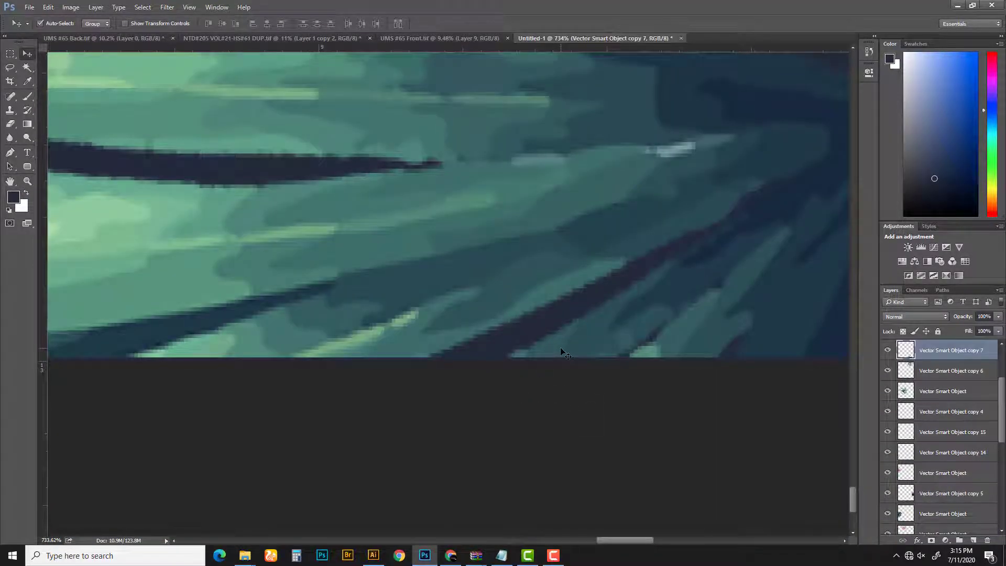
mouse_move(501, 260)
left_mouse_down()
mouse_move(382, 321)
mouse_move(457, 371)
mouse_move(525, 332)
mouse_move(474, 261)
mouse_move(375, 306)
mouse_move(472, 296)
left_mouse_up()
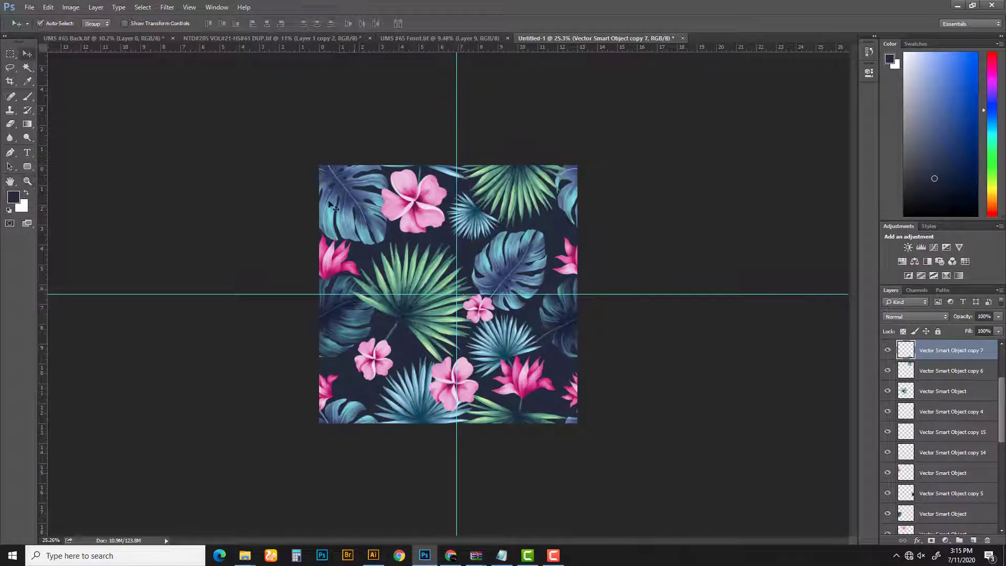
left_click_drag(590, 411, 592, 413)
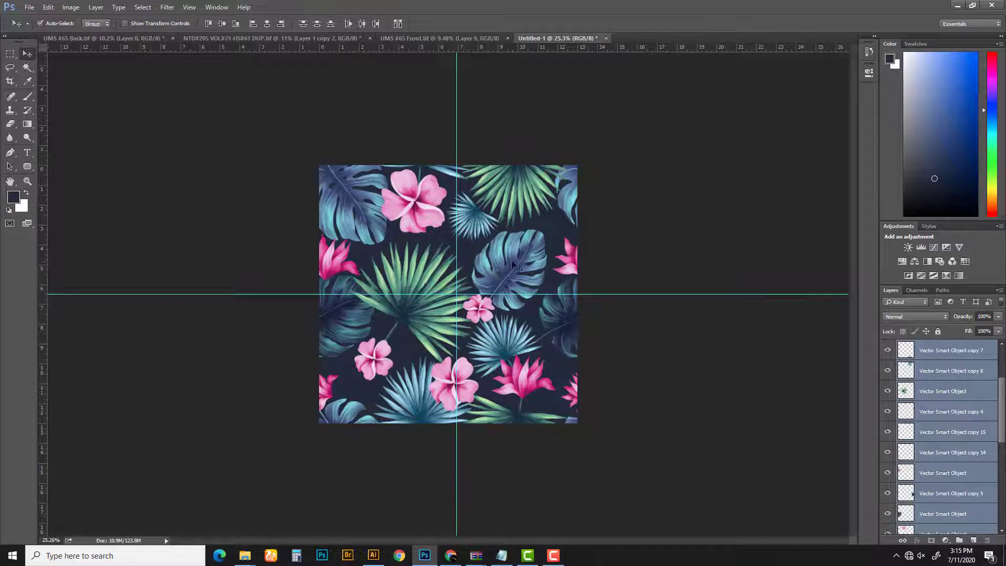
Step: Undo a trial downward shift, then offset a duplicate of the pattern 13 in upward
left_click_drag(514, 264, 517, 362)
key("ctrl+z")
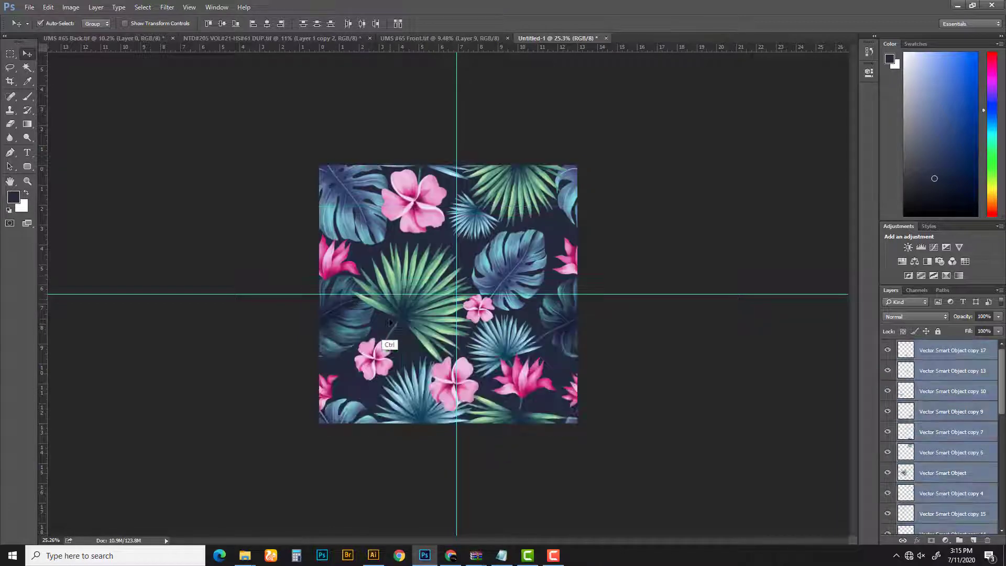
mouse_move(533, 330)
left_mouse_down()
mouse_move(536, 146)
mouse_move(537, 160)
left_mouse_up()
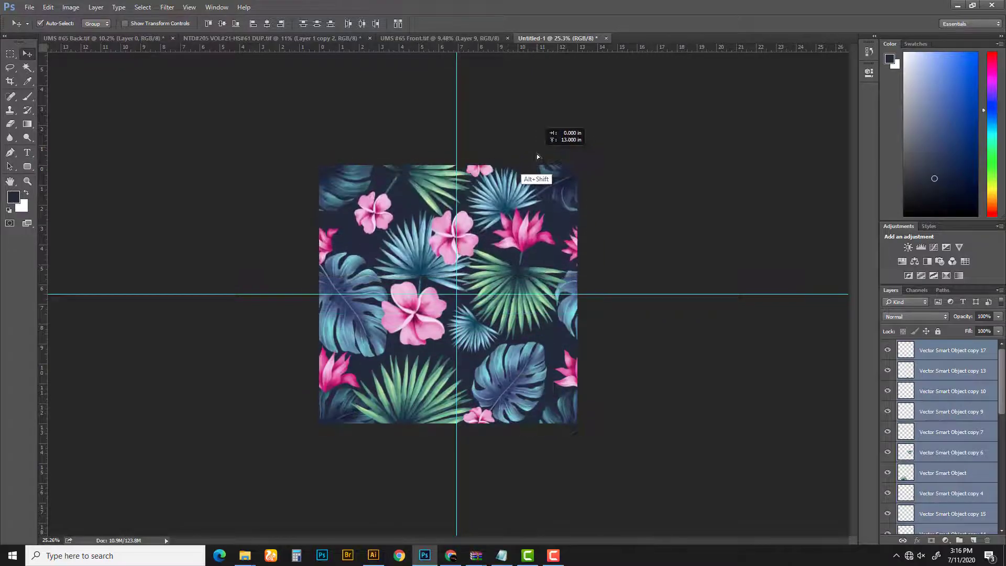
Step: Zoom in on the horizontal seam at the palm leaves, then undo the offset and view the whole tile
key("z")
left_click_drag(338, 274, 635, 283)
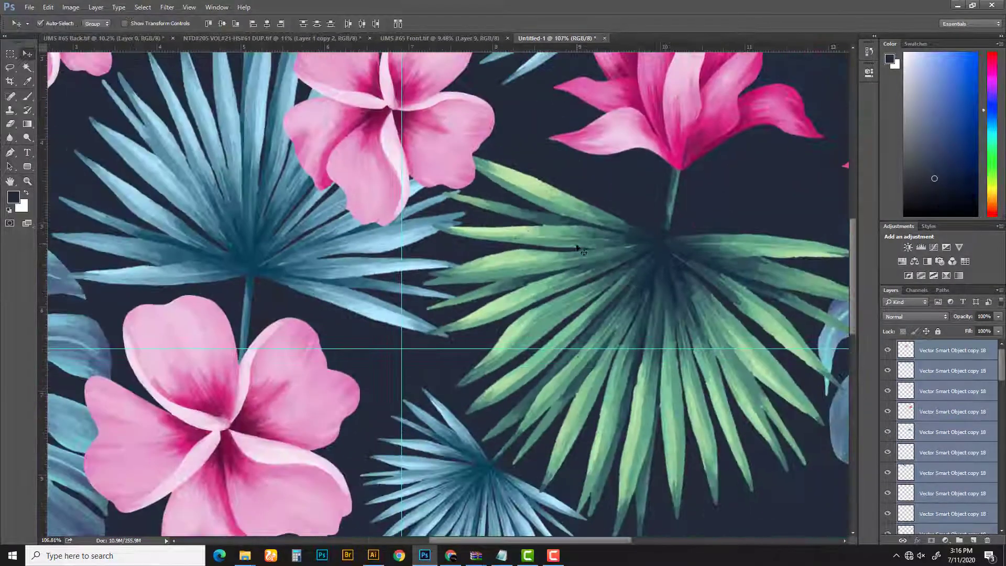
left_click_drag(635, 283, 615, 262)
key("v")
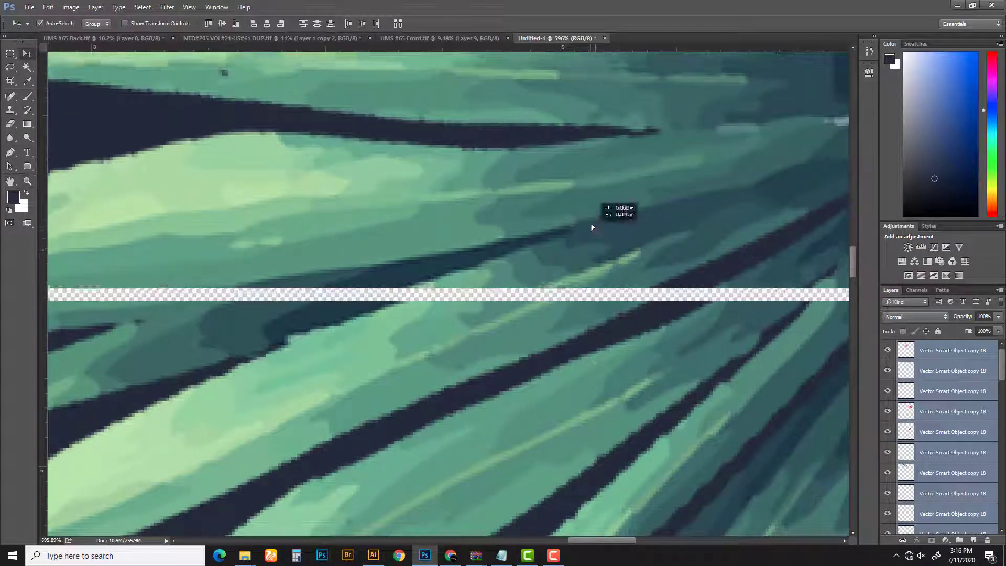
key("z")
left_click_drag(554, 307, 524, 311)
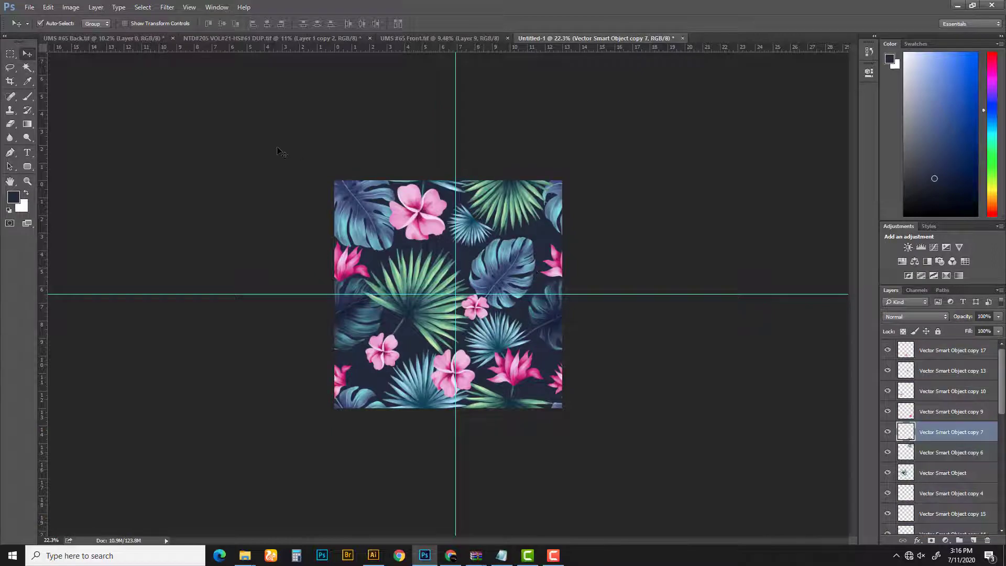
Step: Offset a duplicate of all pattern layers to the left and zoom around the vertical seam to inspect it
key("ctrl+alt+a")
left_click_drag(534, 333, 482, 332)
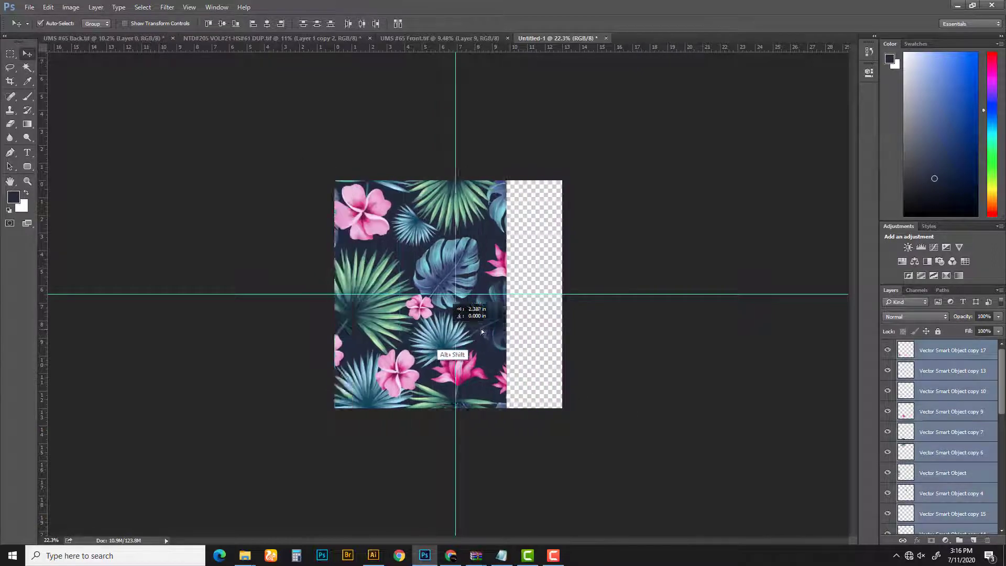
key("z")
left_click(454, 199)
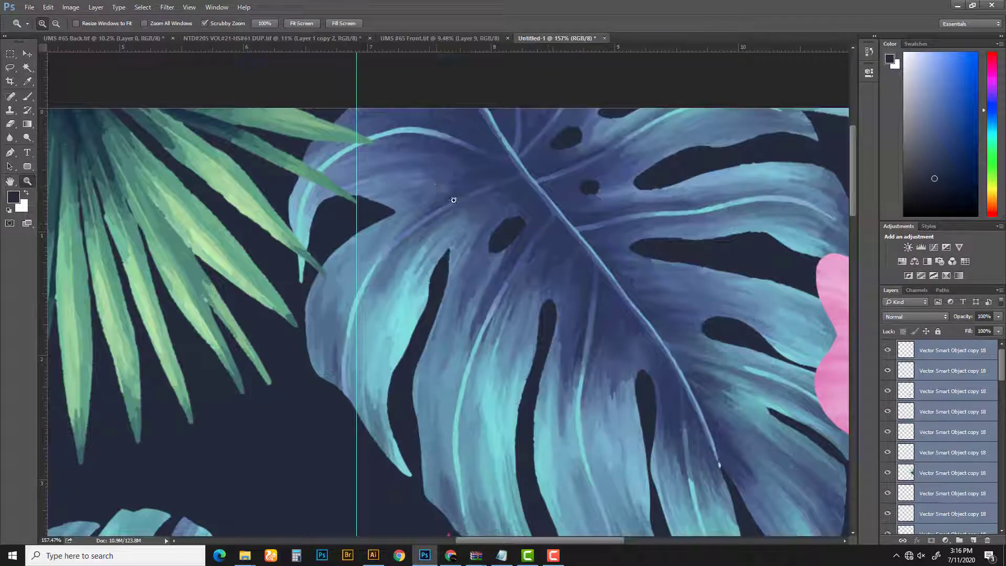
left_click_drag(454, 199, 546, 405)
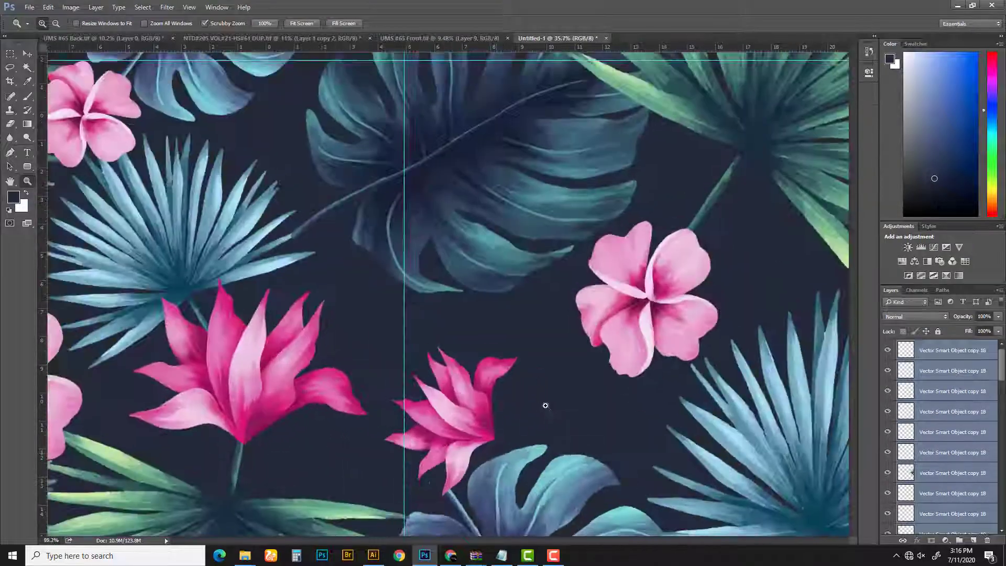
left_click_drag(545, 405, 412, 391)
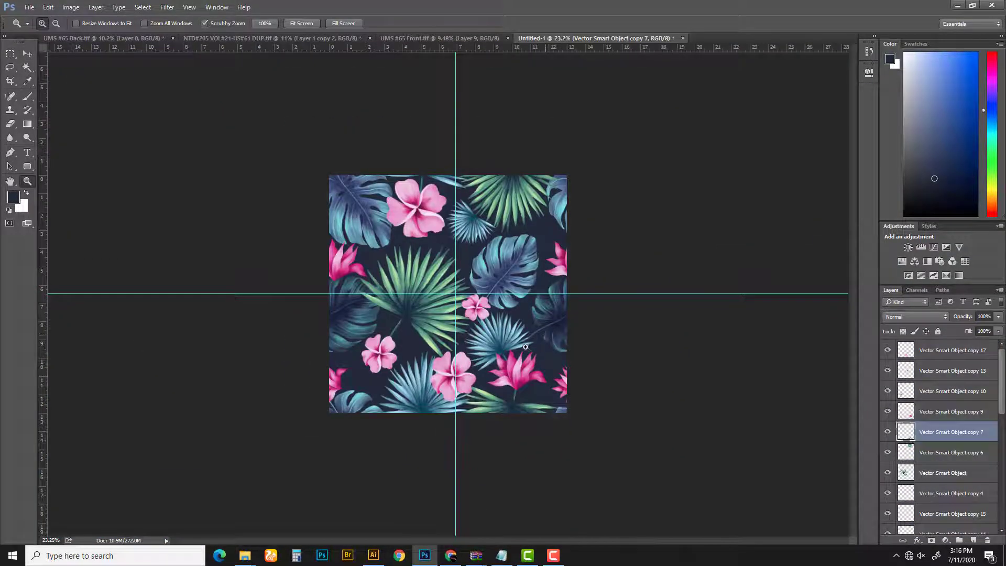
left_click_drag(526, 347, 486, 258)
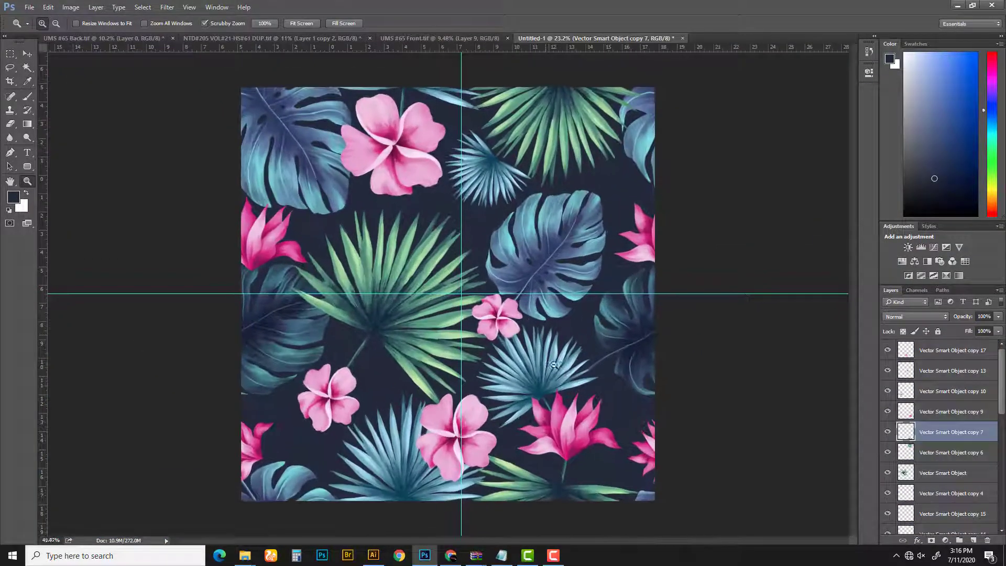